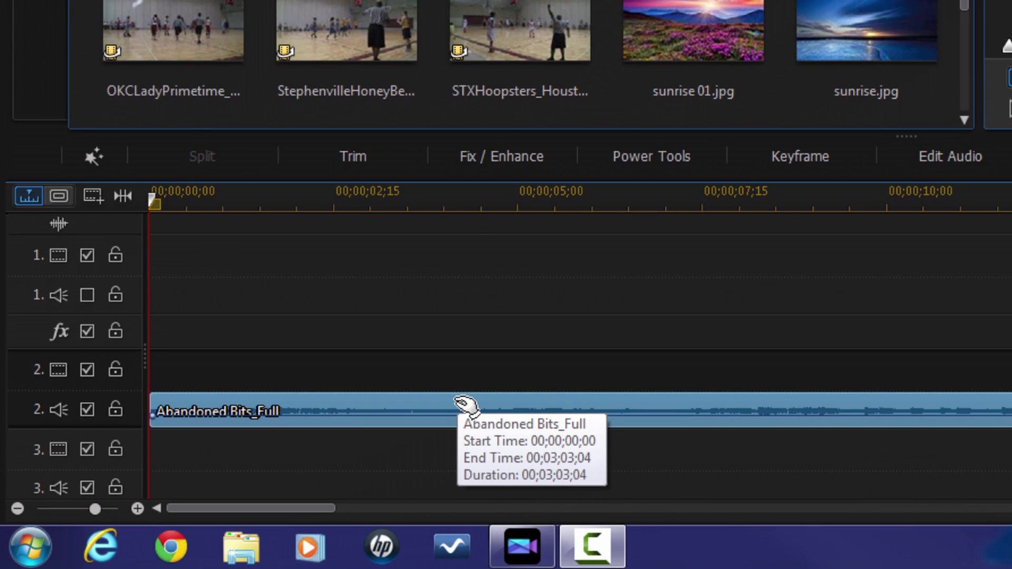
Step: Open the context menu of the Abandoned Bits_Full song clip on audio track 2
{"action": "right_click", "coordinate": [465, 406]}
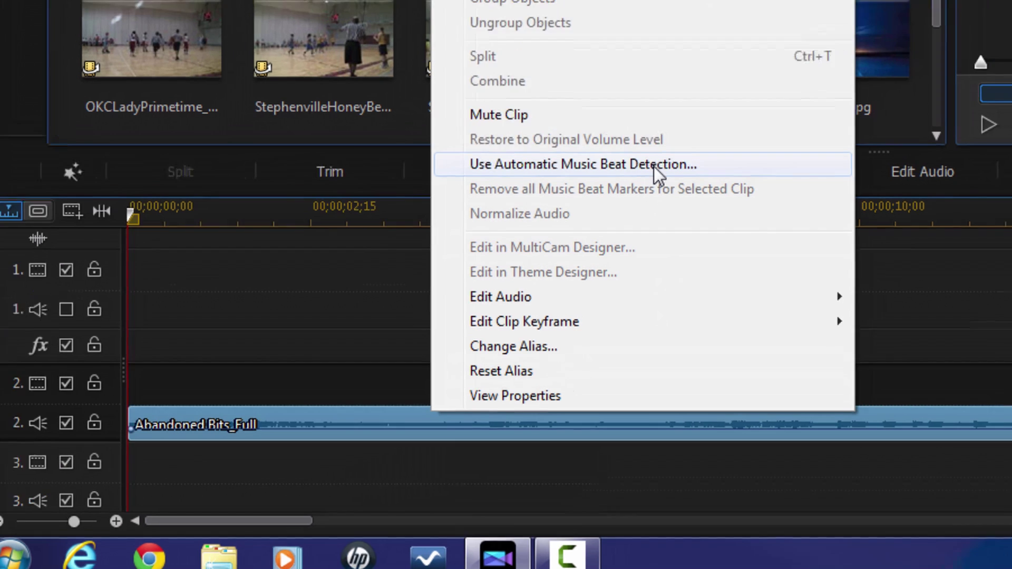
Step: Choose Use Automatic Music Beat Detection for the Abandoned Bits_Full song
{"action": "left_click", "coordinate": [679, 151]}
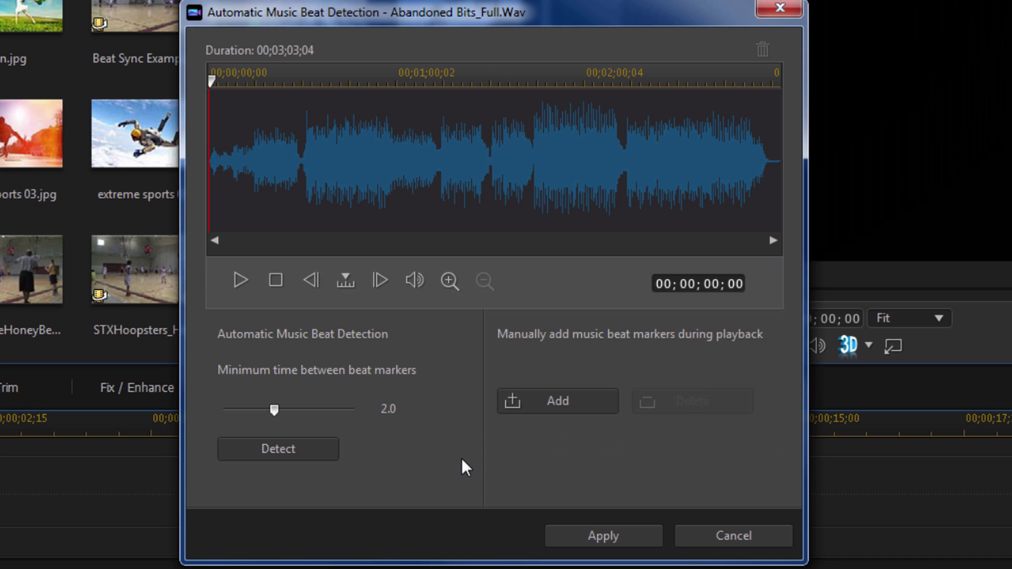
Step: Detect beats across the whole song, review the markers on the ruler, then cancel them
{"action": "left_click", "coordinate": [293, 456]}
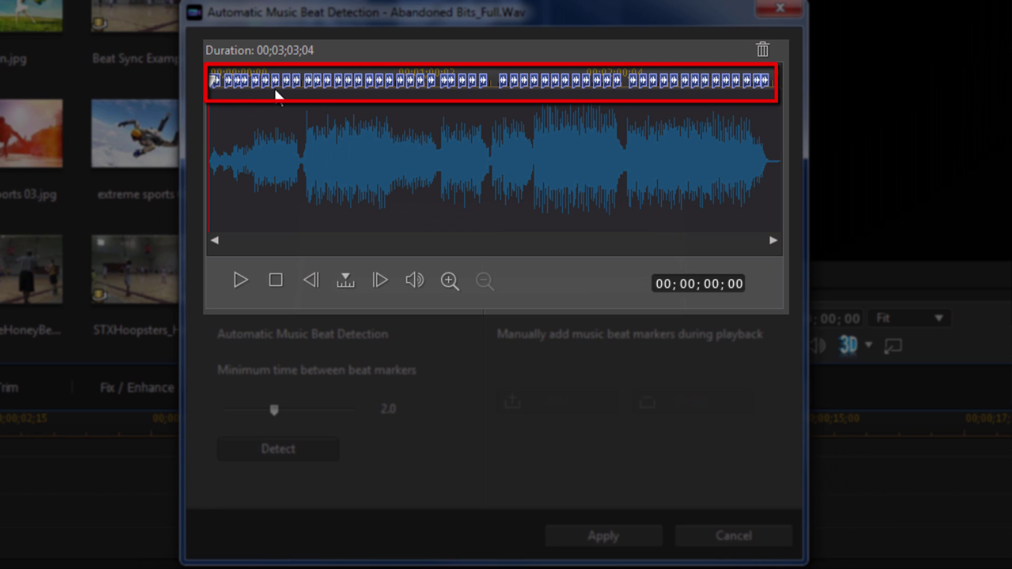
{"action": "mouse_move", "coordinate": [280, 92]}
{"action": "mouse_move", "coordinate": [524, 87]}
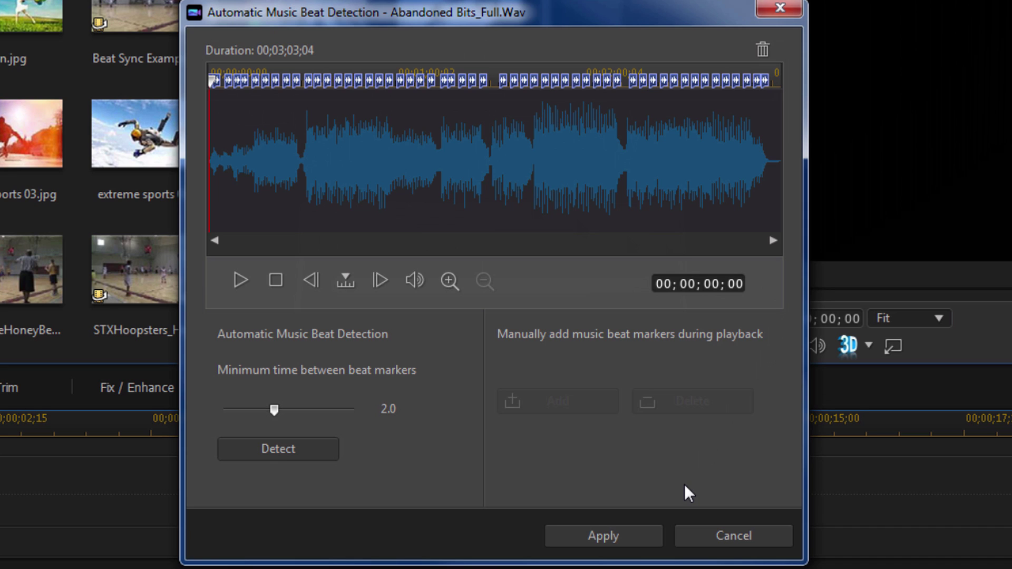
{"action": "left_click", "coordinate": [743, 532]}
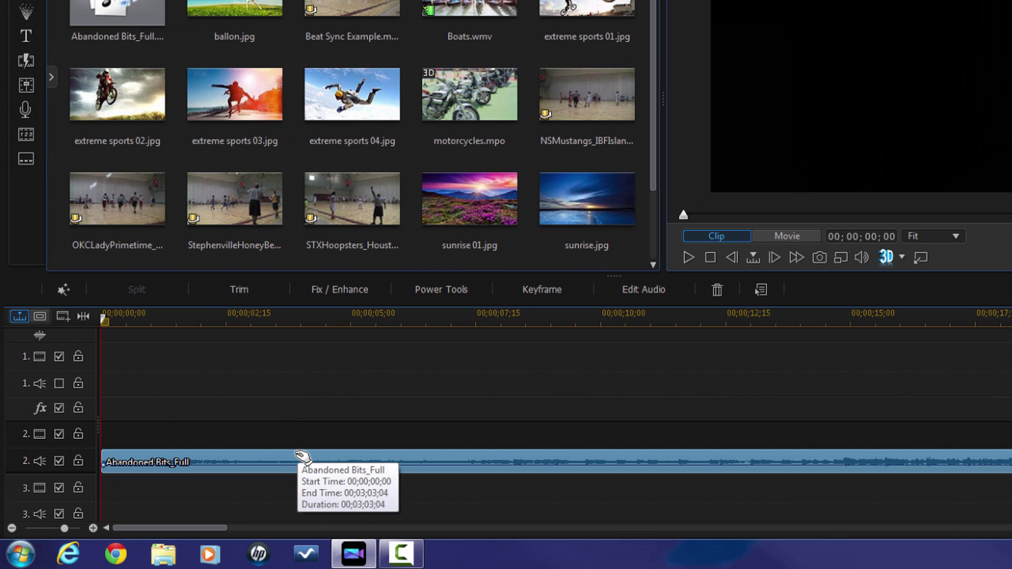
Step: Bring up the song clip's options again to reopen beat detection
{"action": "right_click", "coordinate": [304, 458]}
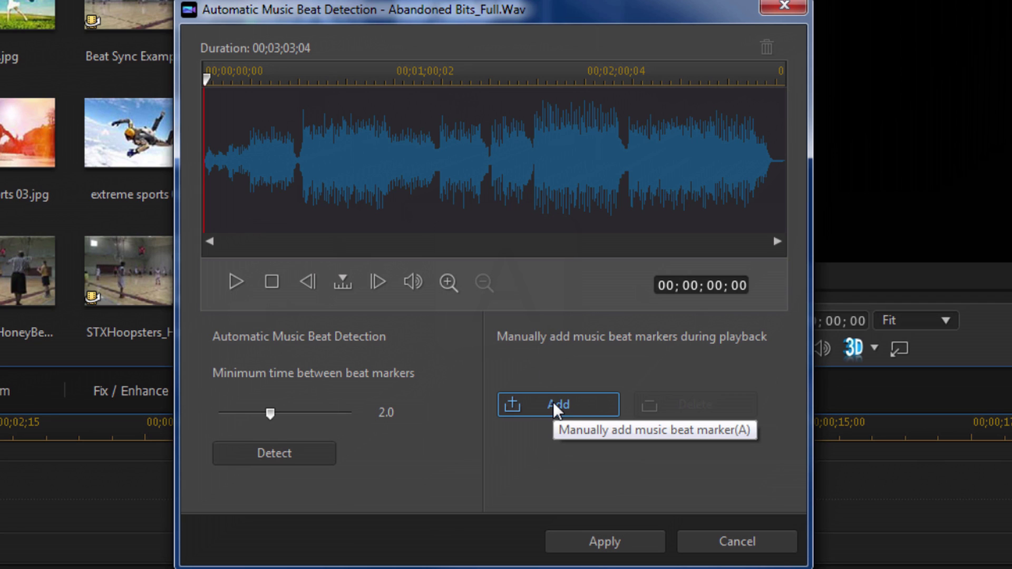
Step: Play the song and tap in manual beat markers on the beats over its first twenty seconds
{"action": "left_click", "coordinate": [232, 279]}
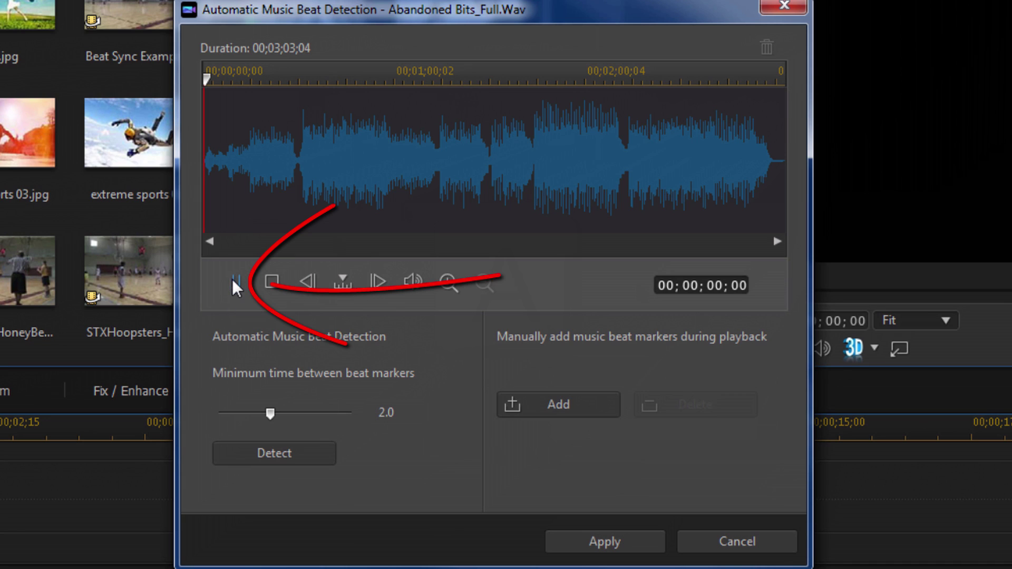
{"action": "left_click", "coordinate": [559, 404]}
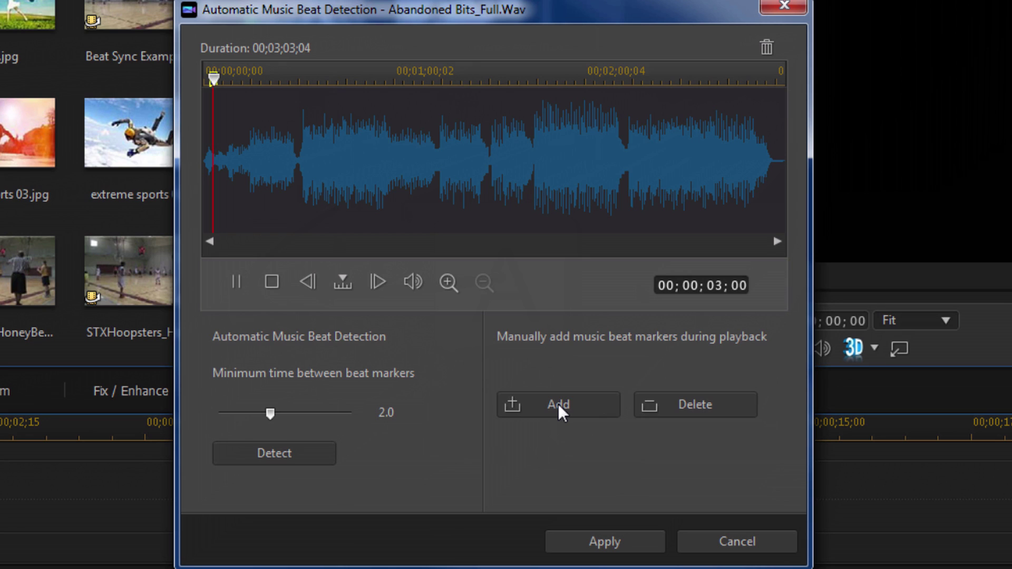
{"action": "left_click", "coordinate": [558, 404]}
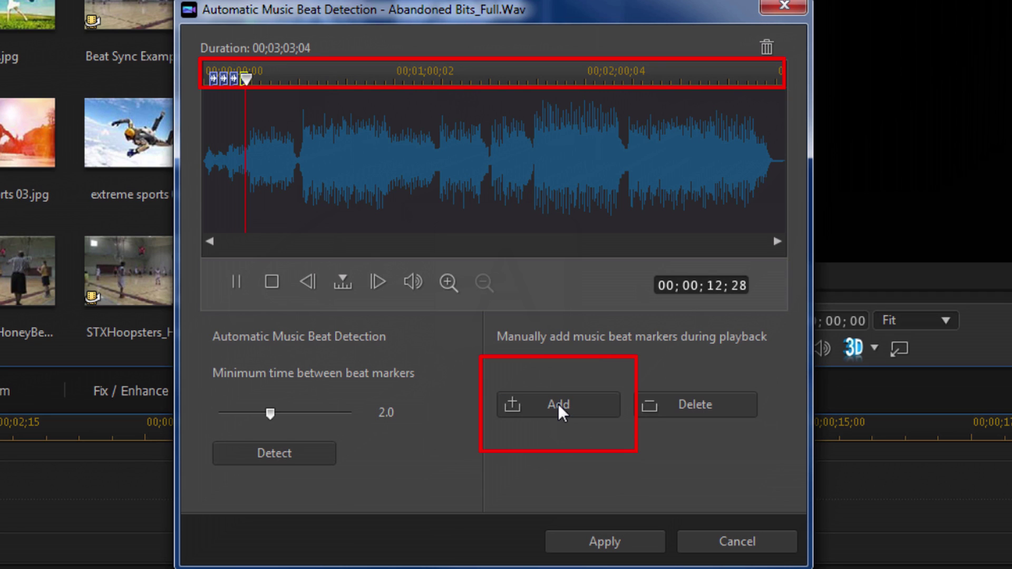
{"action": "left_click", "coordinate": [558, 404]}
{"action": "left_click", "coordinate": [558, 404]}
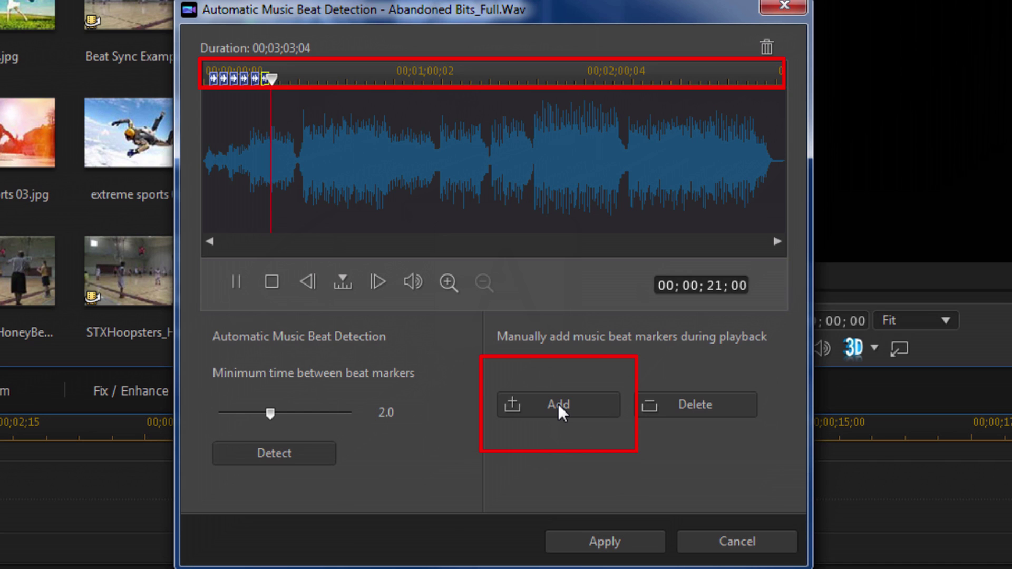
{"action": "left_click", "coordinate": [559, 404]}
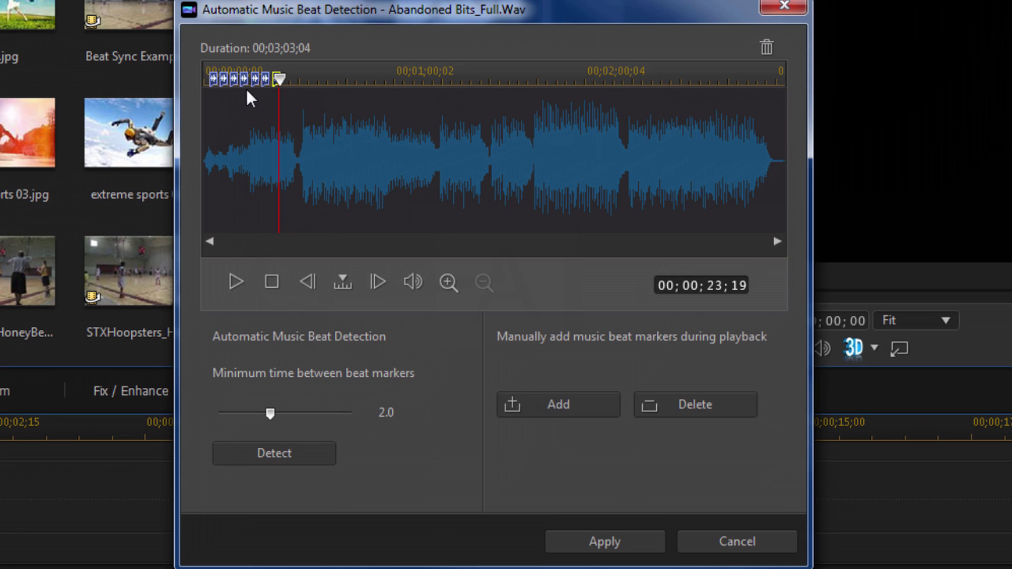
Step: Delete the misplaced marker near 00;00;14 and add a replacement while replaying from 00;00;12;13
{"action": "mouse_move", "coordinate": [254, 84]}
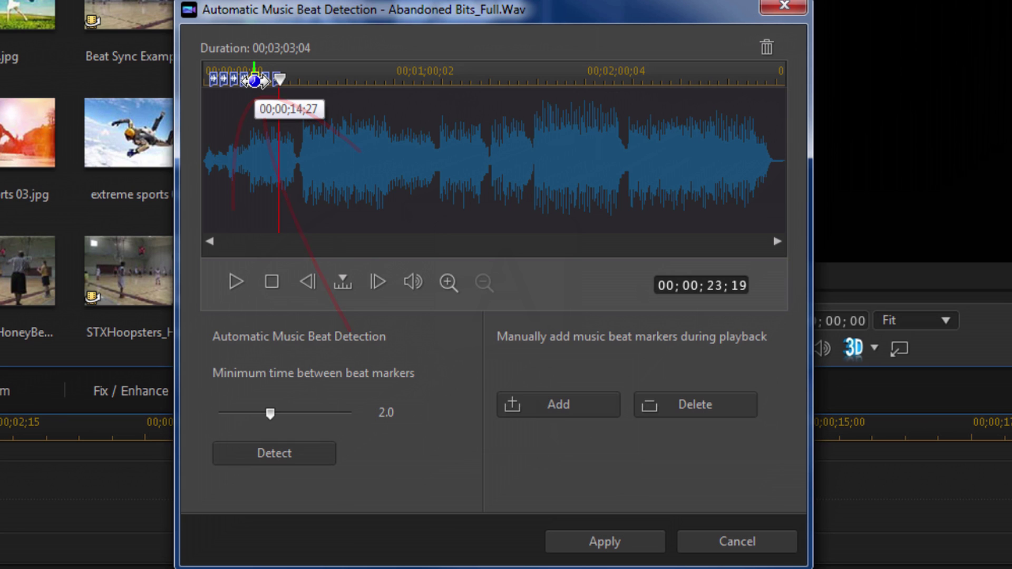
{"action": "left_click", "coordinate": [703, 407]}
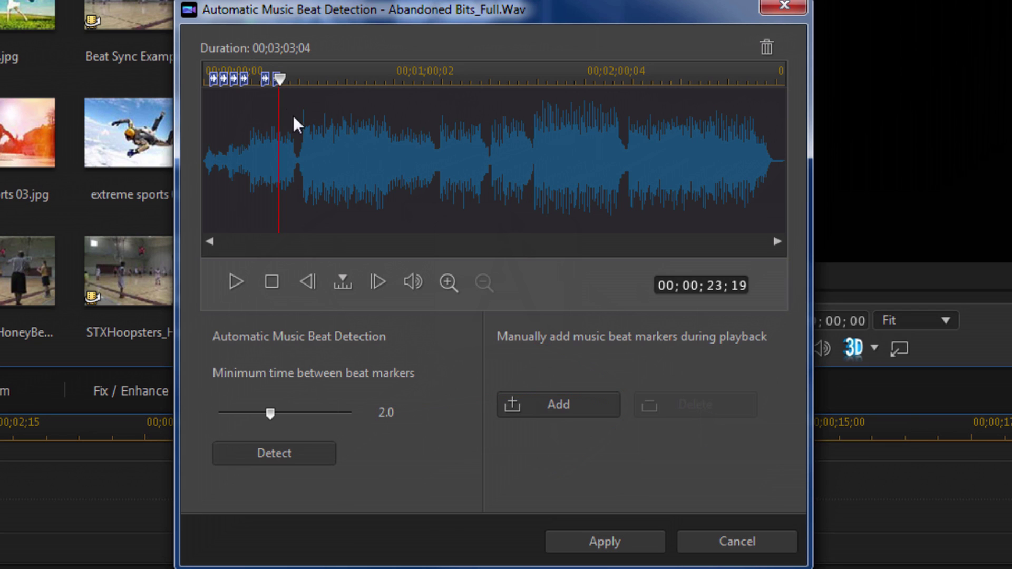
{"action": "left_click_drag", "start_coordinate": [277, 80], "coordinate": [252, 87]}
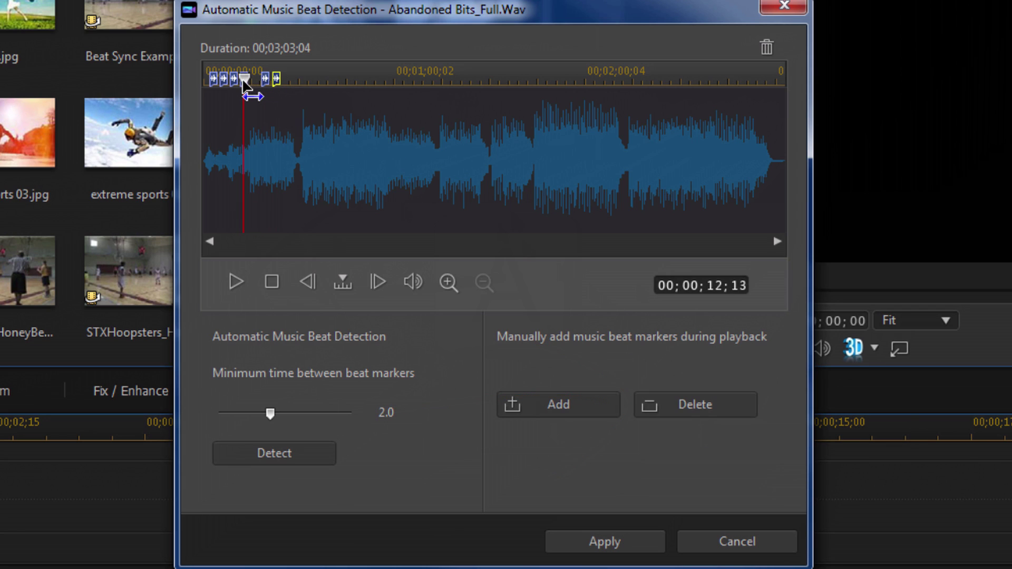
{"action": "left_click", "coordinate": [235, 283]}
{"action": "left_click", "coordinate": [563, 406]}
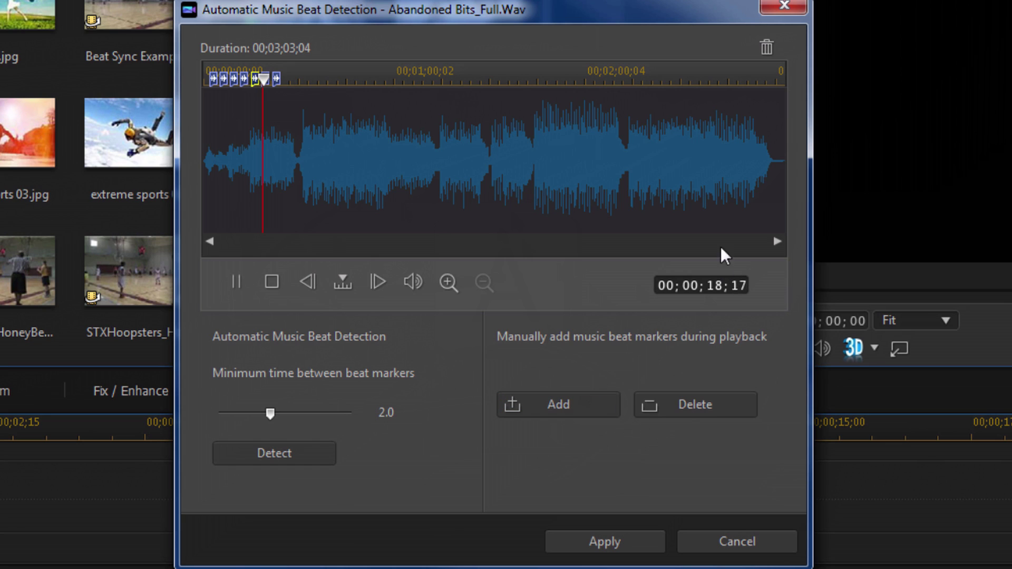
Step: Stop playback at 00;00;21;09, move the playhead to 00;00;35;03, and apply the markers
{"action": "left_click", "coordinate": [230, 282]}
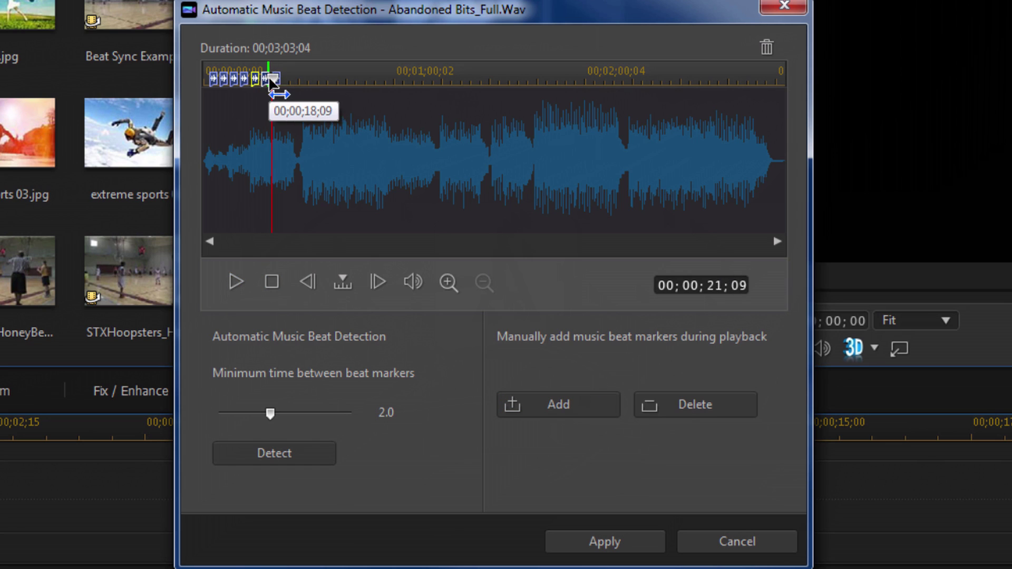
{"action": "left_click_drag", "start_coordinate": [272, 81], "coordinate": [354, 77]}
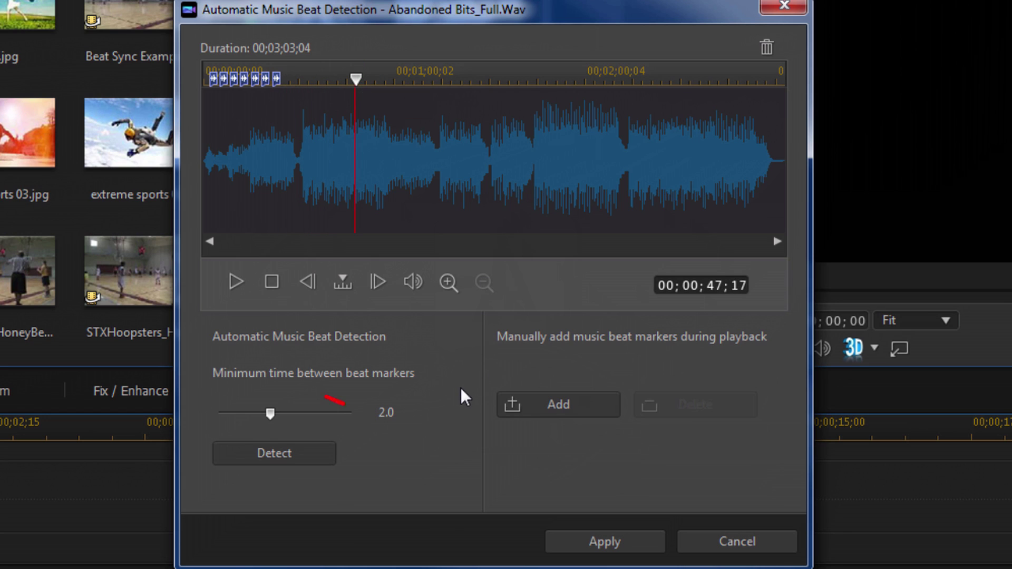
{"action": "left_click", "coordinate": [599, 543]}
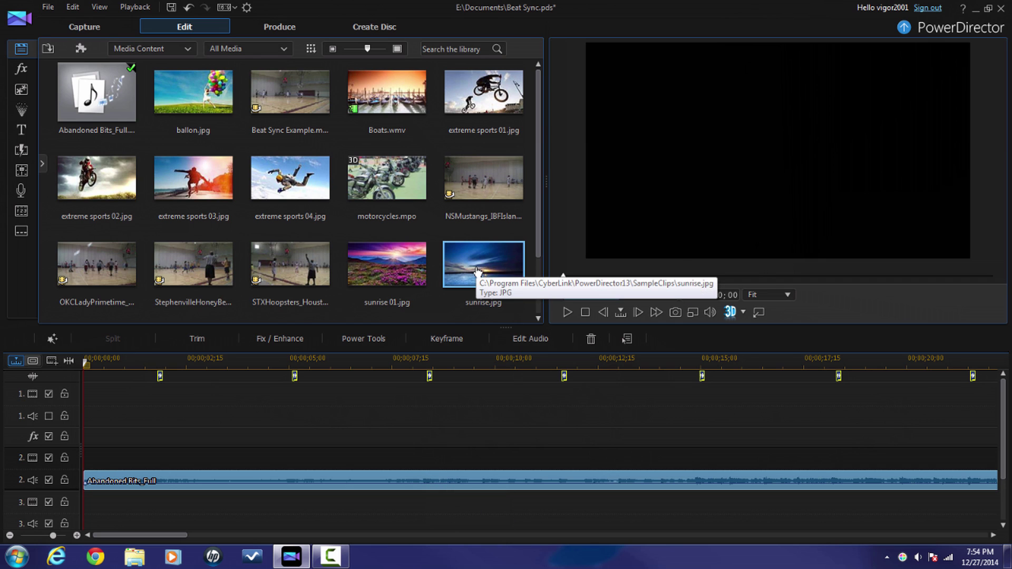
Step: Place all four basketball clips at 00;00;00;00 on track 1 and rewind the playhead to the start
{"action": "left_click", "coordinate": [477, 175]}
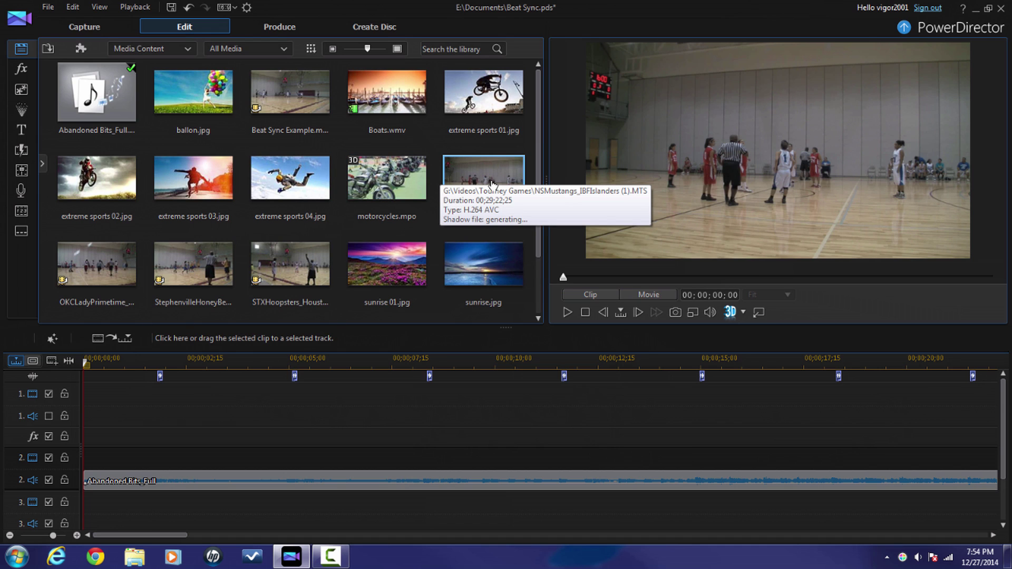
{"action": "key", "text": "ctrl"}
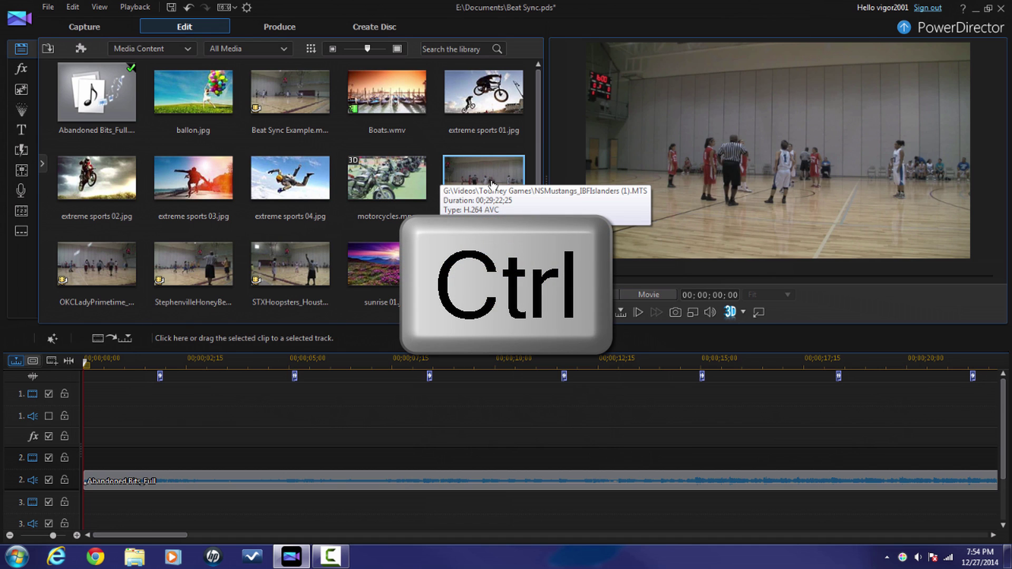
{"action": "left_click", "coordinate": [96, 270], "text": "ctrl"}
{"action": "left_click", "coordinate": [183, 267], "text": "ctrl"}
{"action": "left_click", "coordinate": [285, 264], "text": "ctrl"}
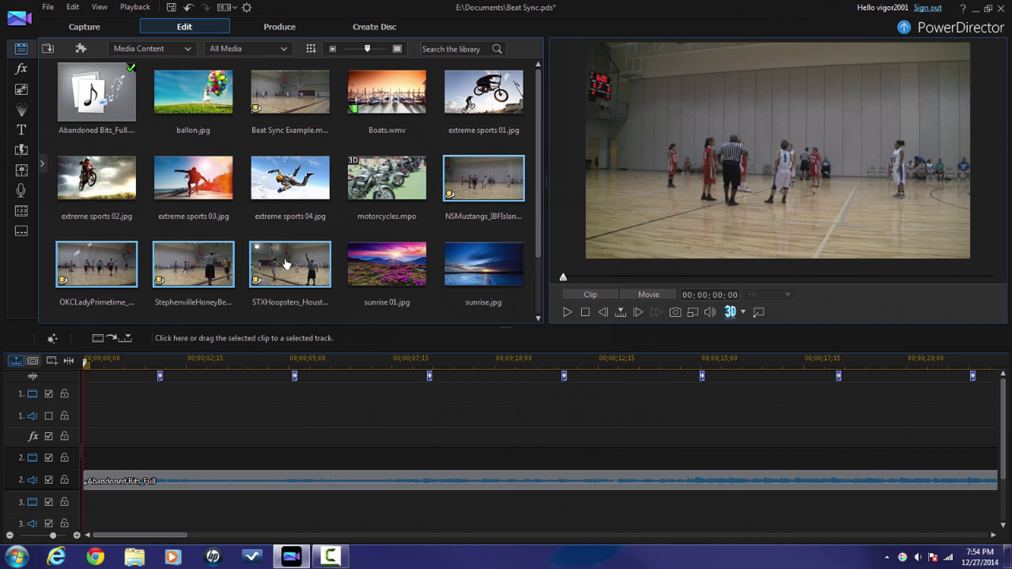
{"action": "left_click_drag", "start_coordinate": [285, 264], "coordinate": [83, 414]}
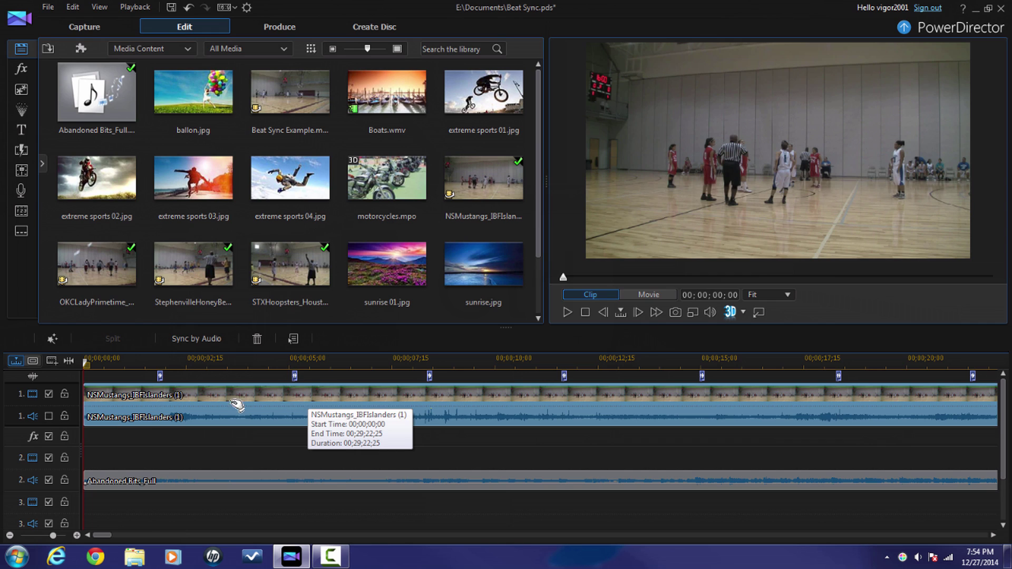
{"action": "left_click", "coordinate": [88, 364]}
Step: Step the playhead frame by frame to 00;00;56;04 and split the NSMustangs_JBFIslanders clip there
{"action": "left_click_drag", "start_coordinate": [90, 365], "coordinate": [514, 387]}
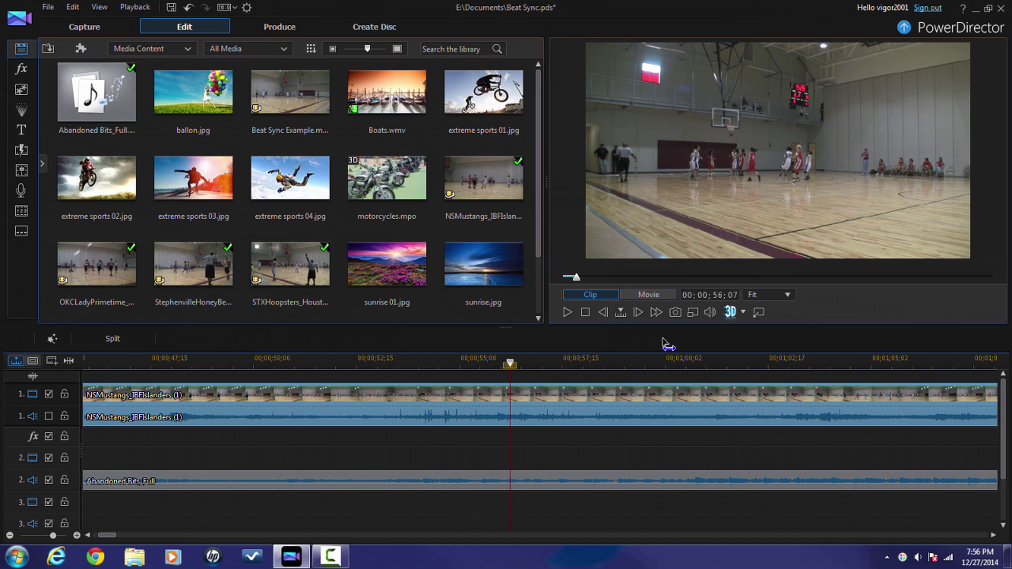
{"action": "left_click", "coordinate": [638, 312]}
{"action": "left_click", "coordinate": [606, 312]}
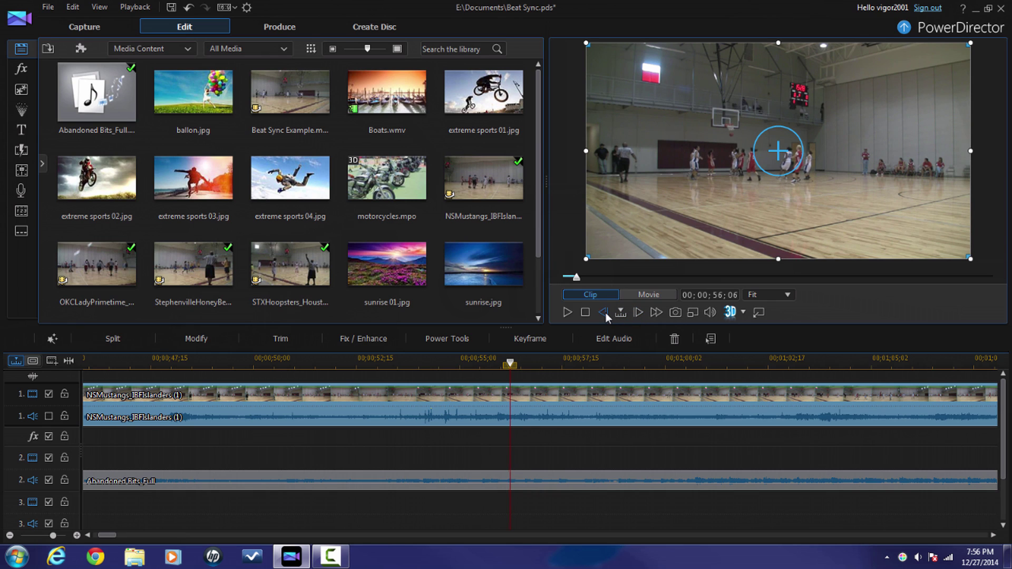
{"action": "left_click", "coordinate": [606, 313]}
{"action": "left_click", "coordinate": [606, 312]}
{"action": "left_click", "coordinate": [606, 312]}
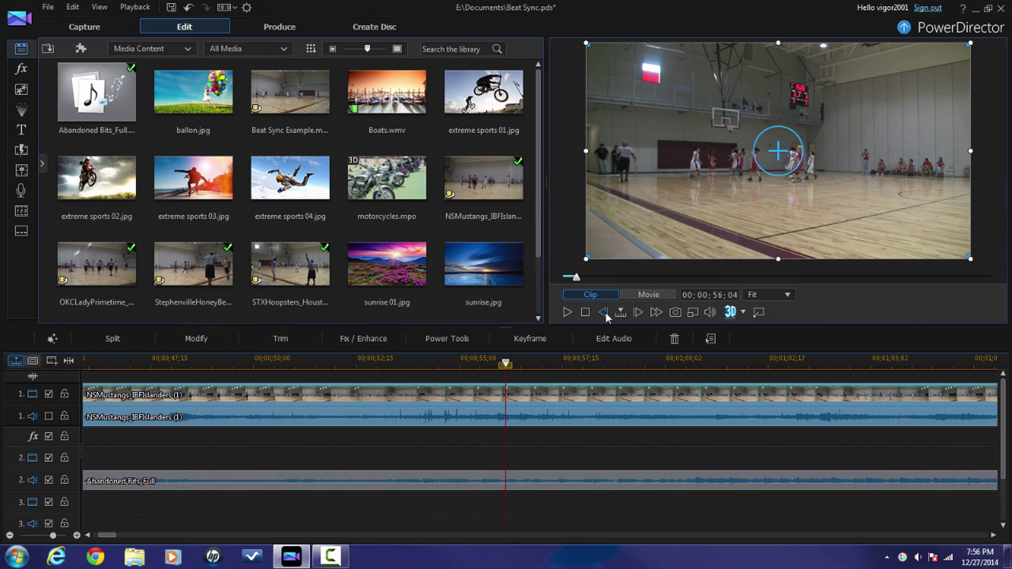
{"action": "left_click", "coordinate": [605, 312]}
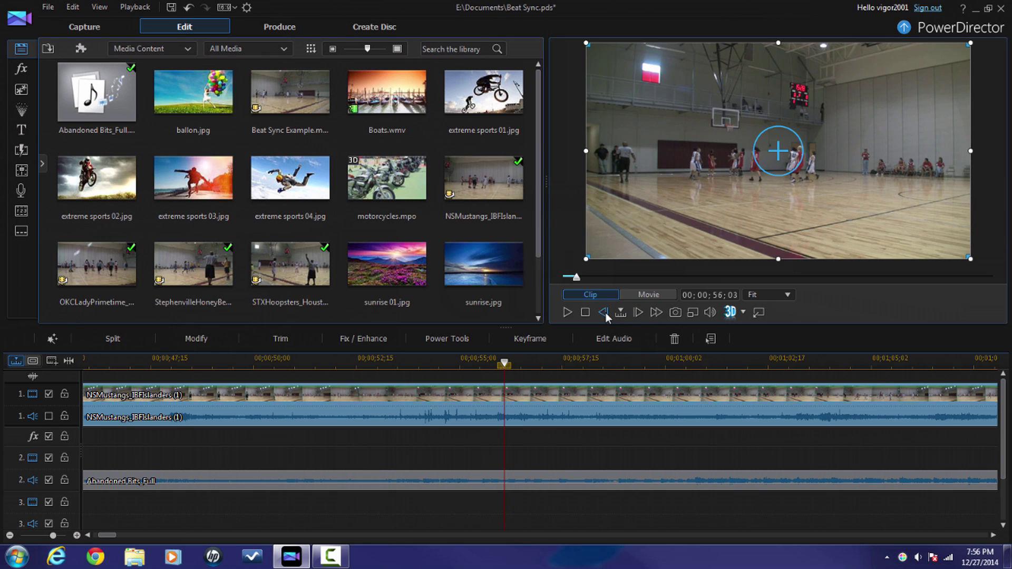
{"action": "left_click", "coordinate": [638, 313]}
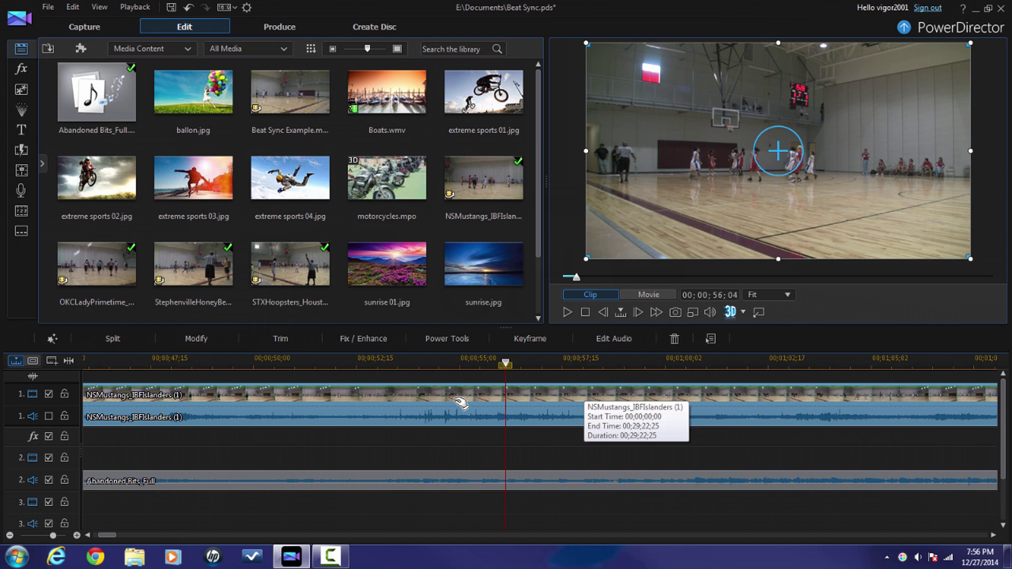
{"action": "left_click", "coordinate": [122, 341]}
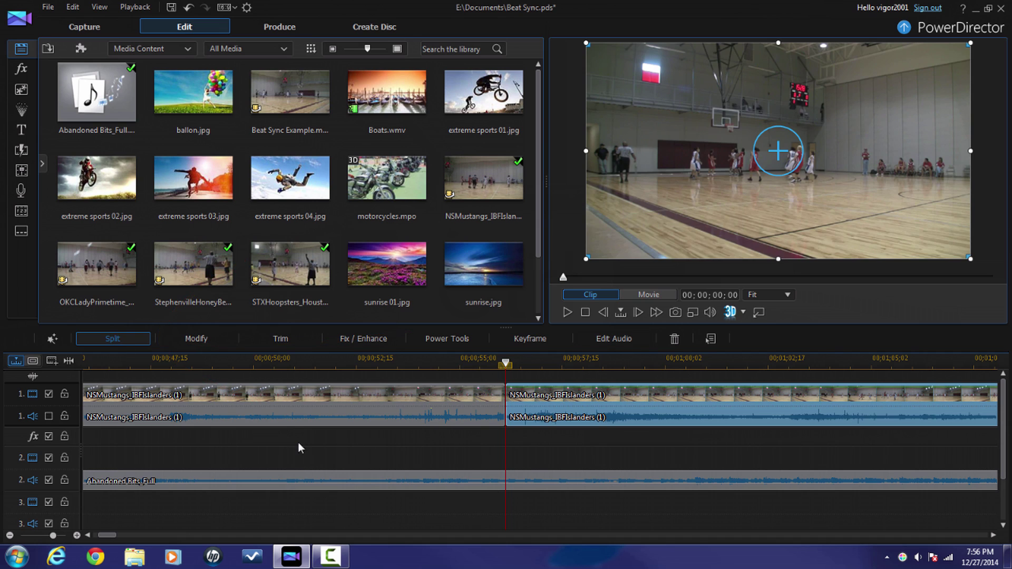
Step: Trim the NSMustangs clip's start to 00;00;13;18, then about 20;09, and move it to the start
{"action": "left_click_drag", "start_coordinate": [110, 536], "coordinate": [100, 537]}
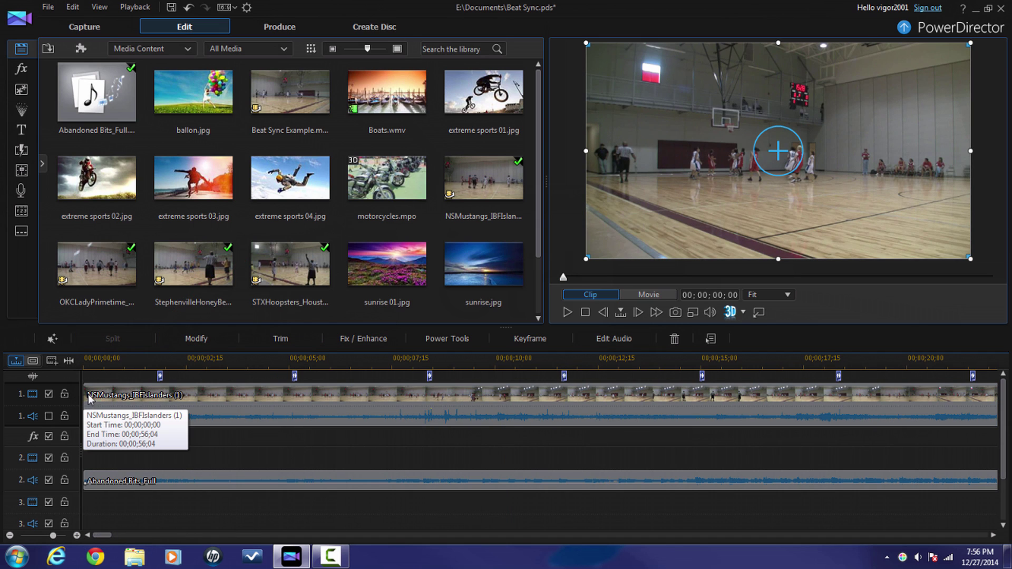
{"action": "left_click", "coordinate": [110, 393]}
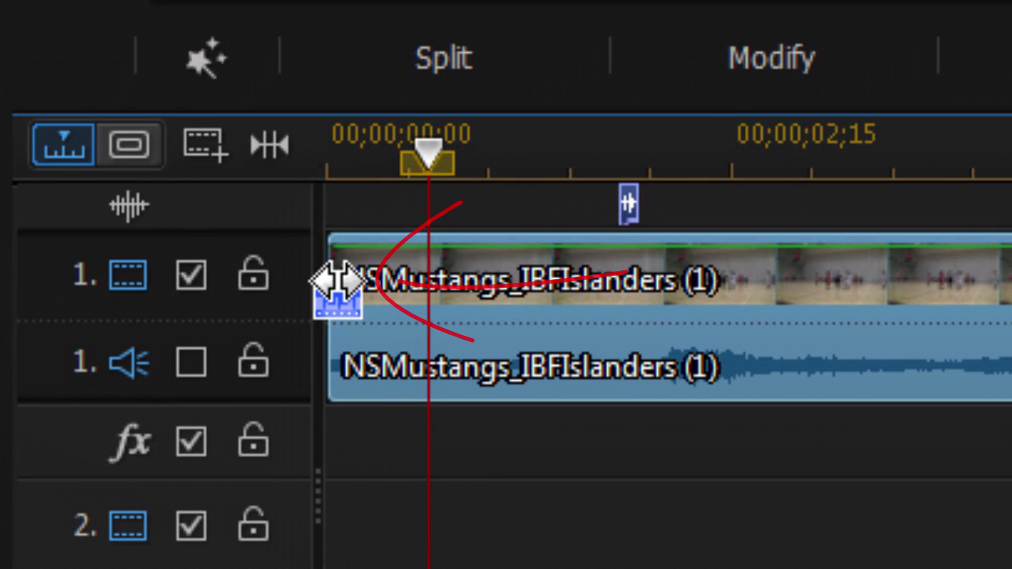
{"action": "left_click_drag", "start_coordinate": [337, 280], "coordinate": [520, 280]}
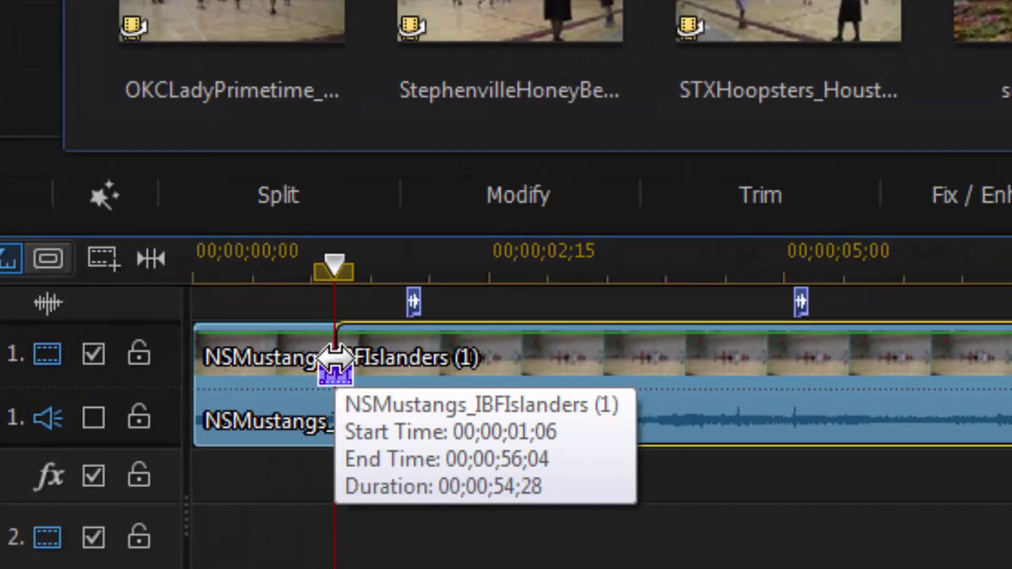
{"action": "left_click_drag", "start_coordinate": [334, 359], "coordinate": [1011, 371]}
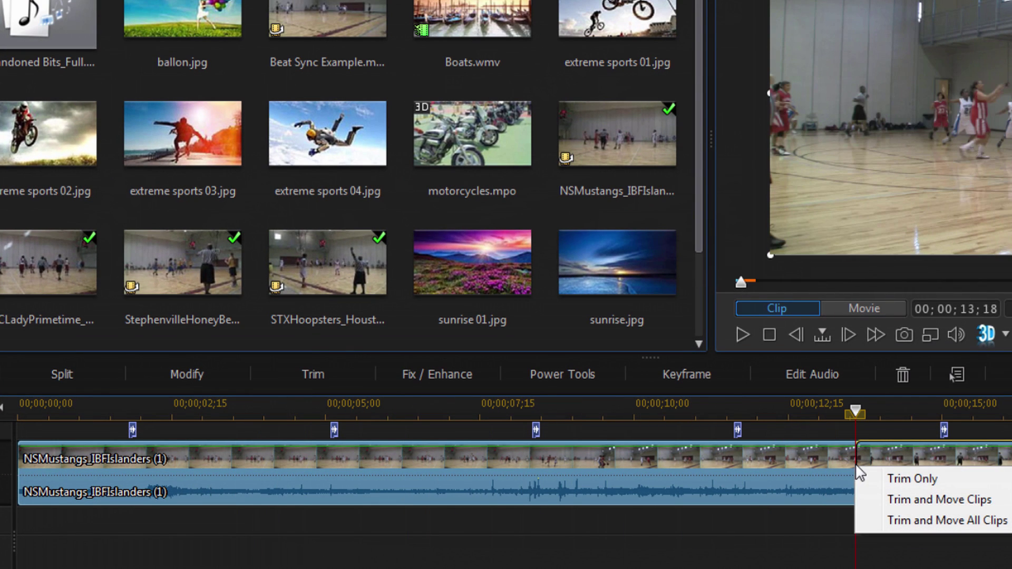
{"action": "left_click", "coordinate": [931, 480]}
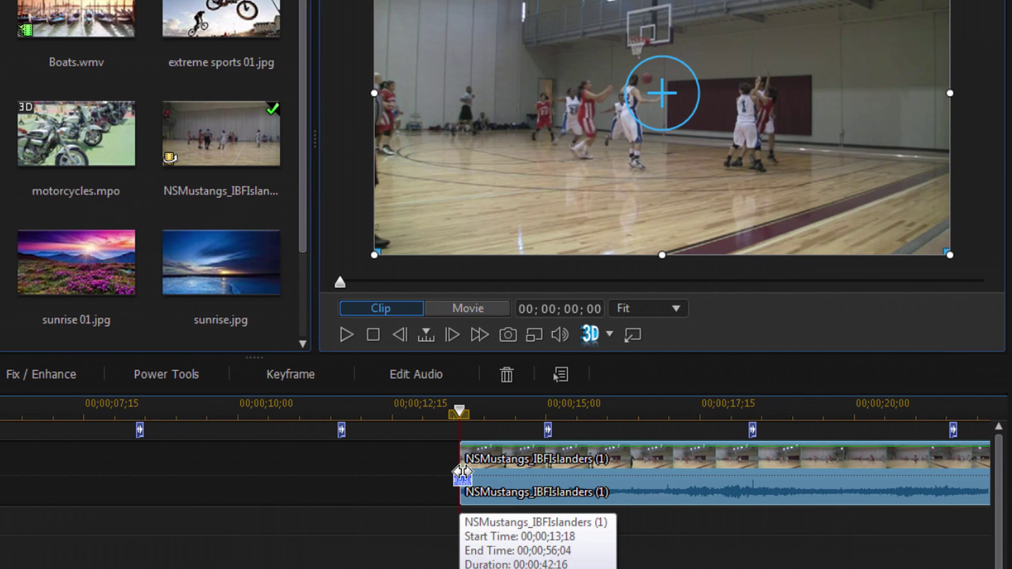
{"action": "mouse_move", "coordinate": [513, 467]}
{"action": "left_mouse_down"}
{"action": "mouse_move", "coordinate": [928, 467]}
{"action": "mouse_move", "coordinate": [877, 467]}
{"action": "left_mouse_up"}
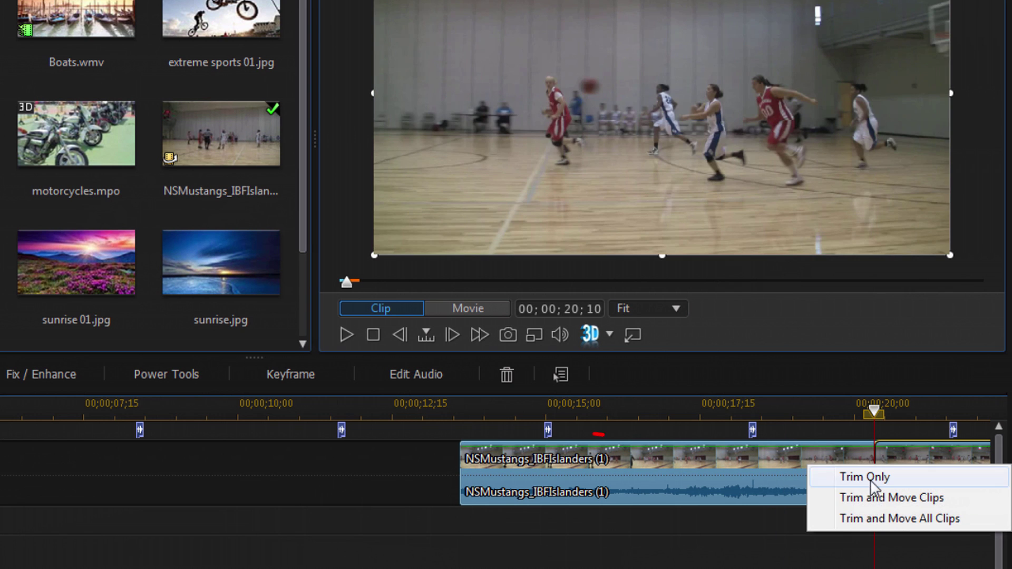
{"action": "left_click", "coordinate": [903, 498]}
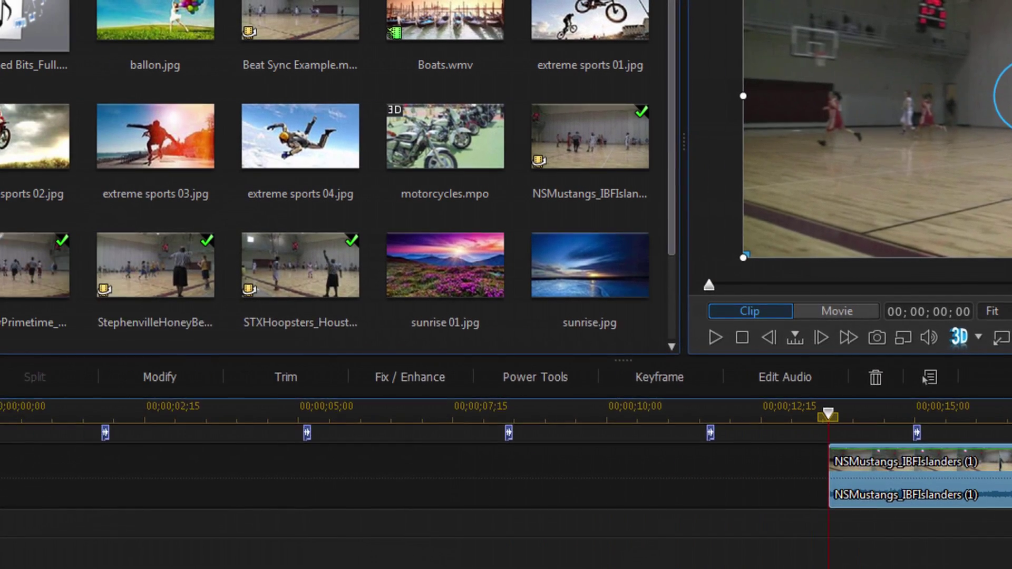
{"action": "left_click_drag", "start_coordinate": [928, 475], "coordinate": [184, 484]}
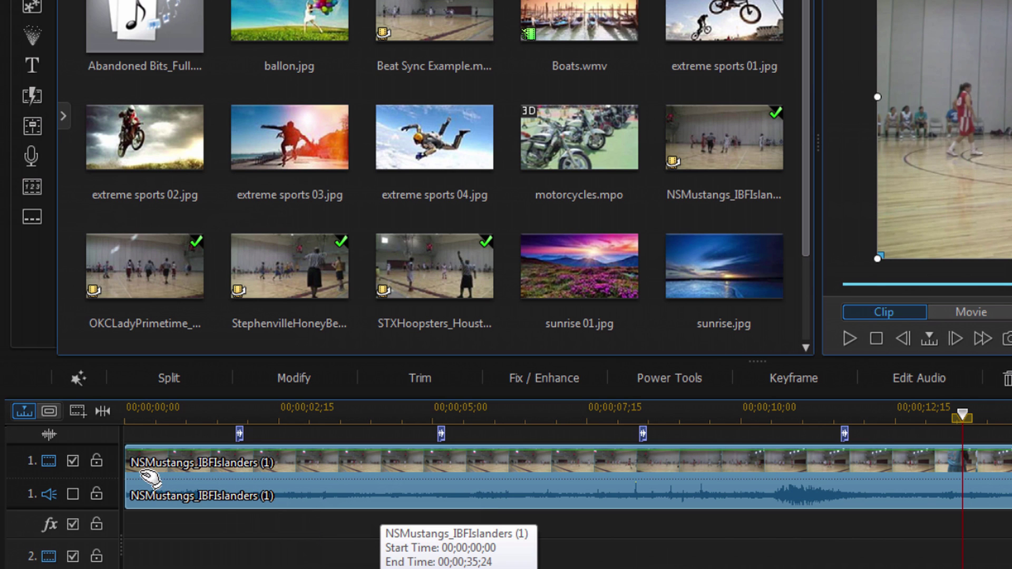
Step: Retrim the clip's start to 16;04 and 19;07, then trim and move the short piece to the start
{"action": "left_click_drag", "start_coordinate": [126, 464], "coordinate": [737, 461]}
{"action": "left_click_drag", "start_coordinate": [234, 461], "coordinate": [642, 464]}
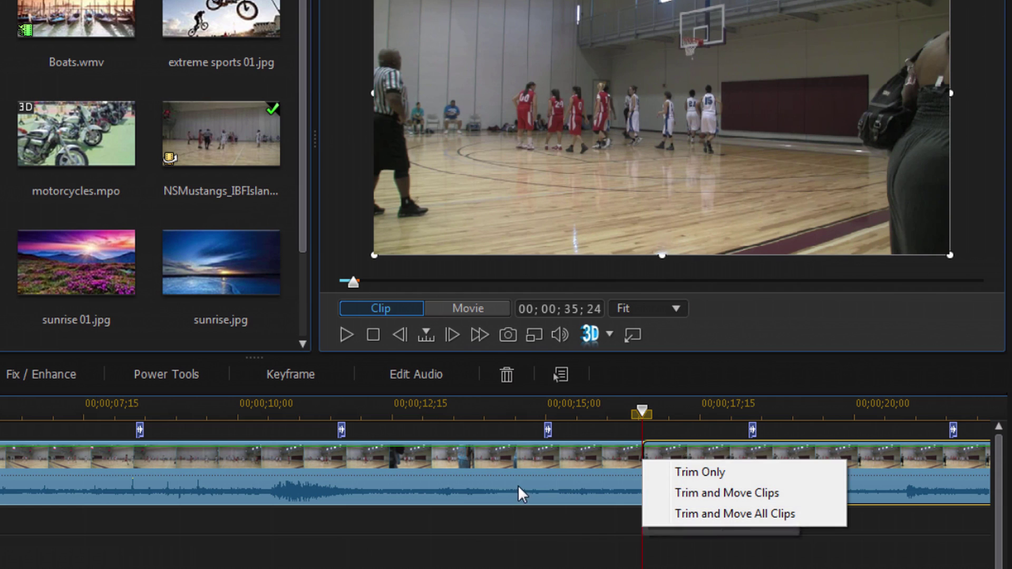
{"action": "left_click", "coordinate": [708, 495]}
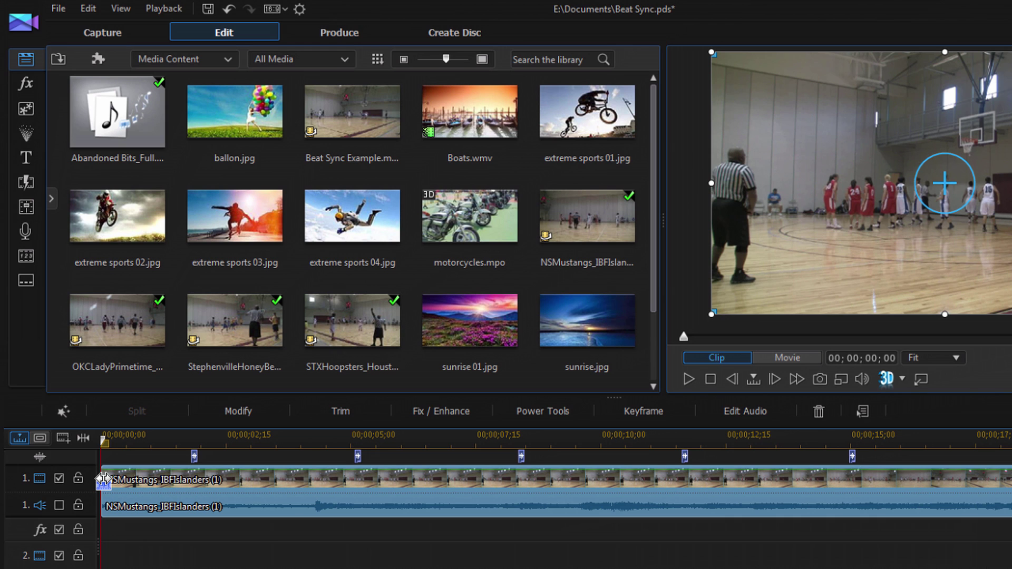
{"action": "left_click_drag", "start_coordinate": [103, 479], "coordinate": [970, 480]}
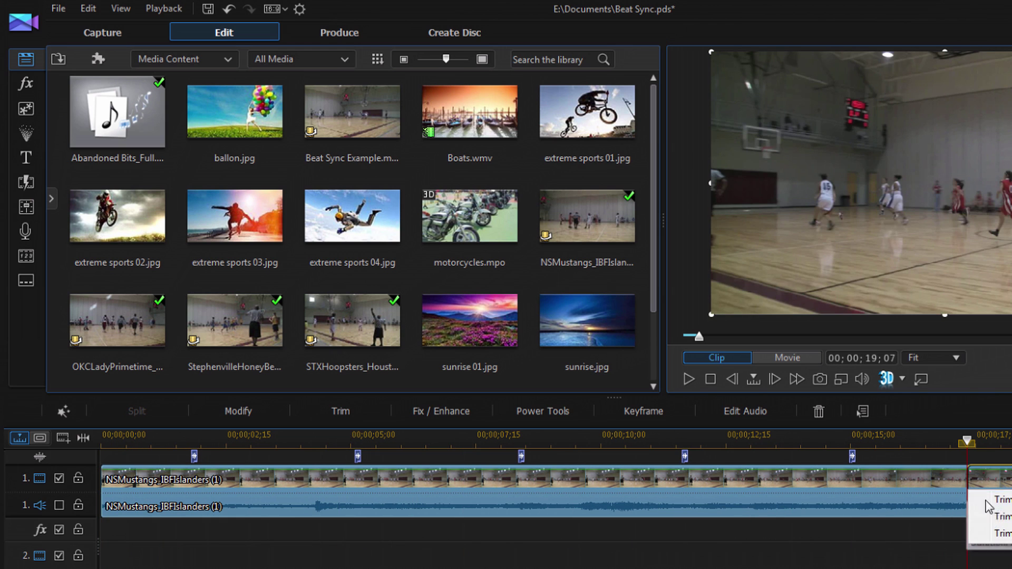
{"action": "left_click", "coordinate": [985, 518]}
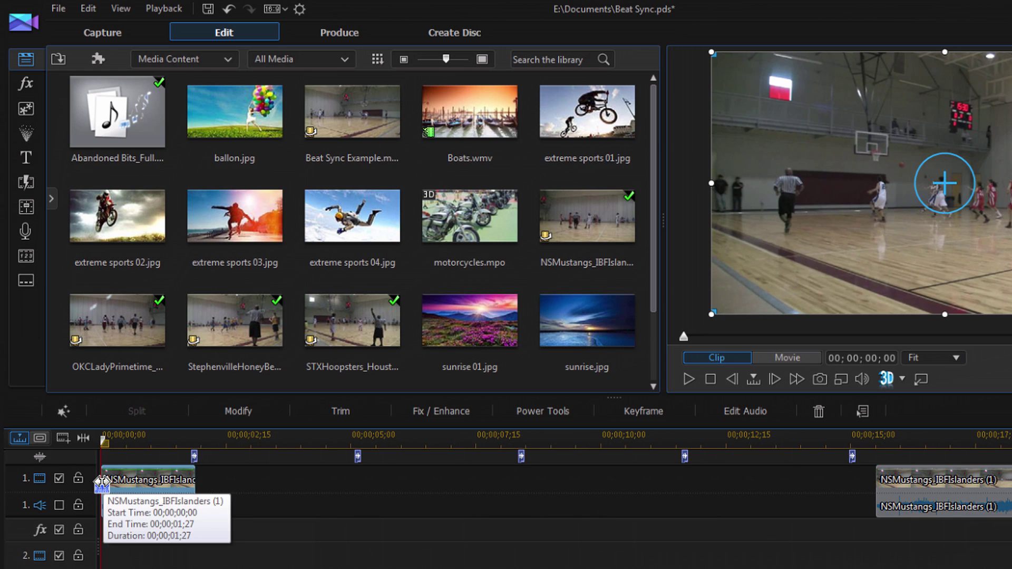
{"action": "left_click_drag", "start_coordinate": [102, 481], "coordinate": [135, 486]}
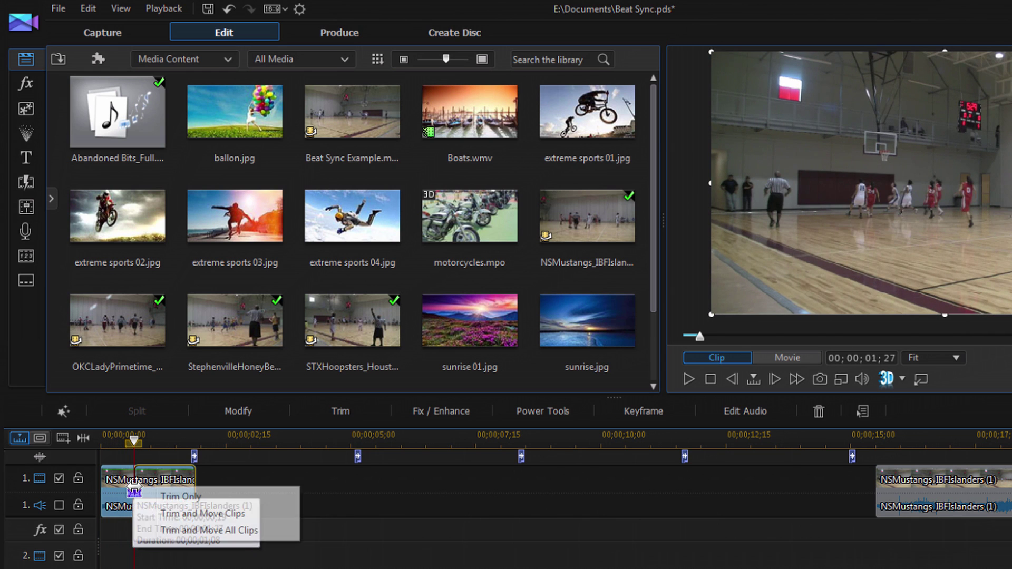
{"action": "left_click", "coordinate": [223, 514]}
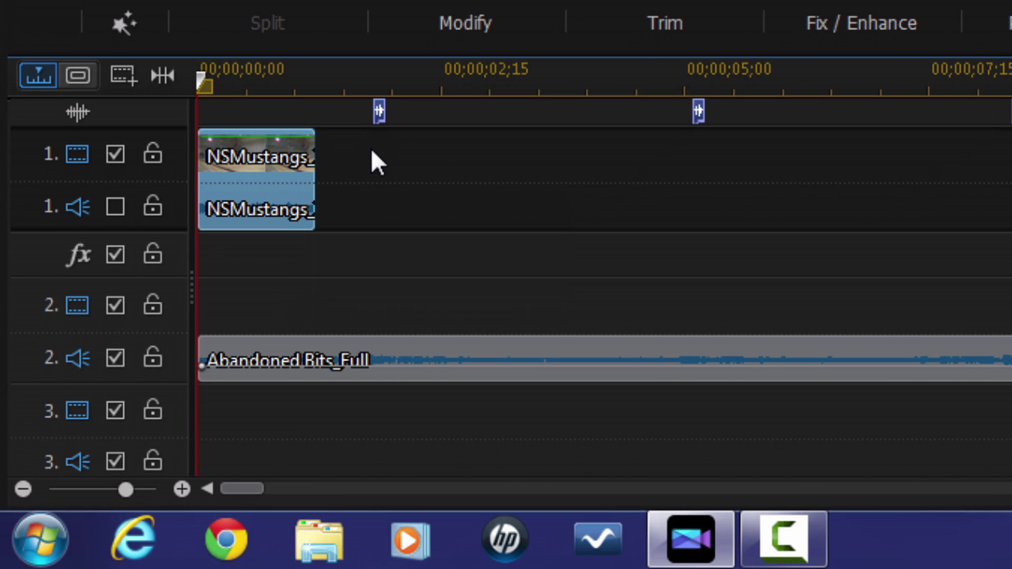
Step: Shift the short clip right, then extend its start back to 00;00;00;00 so it ends at the first beat marker
{"action": "left_click_drag", "start_coordinate": [242, 160], "coordinate": [299, 191]}
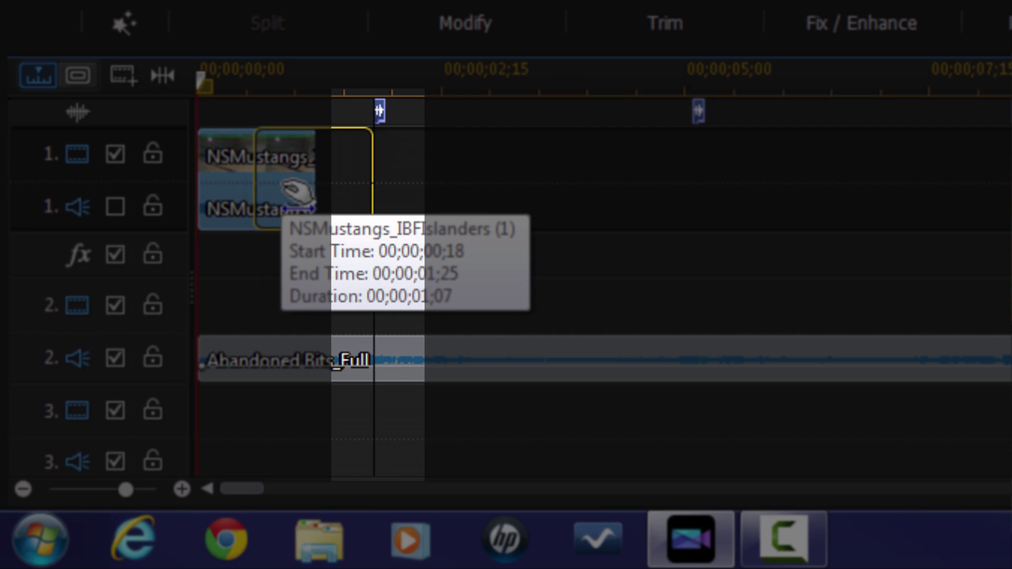
{"action": "left_click_drag", "start_coordinate": [298, 196], "coordinate": [298, 196]}
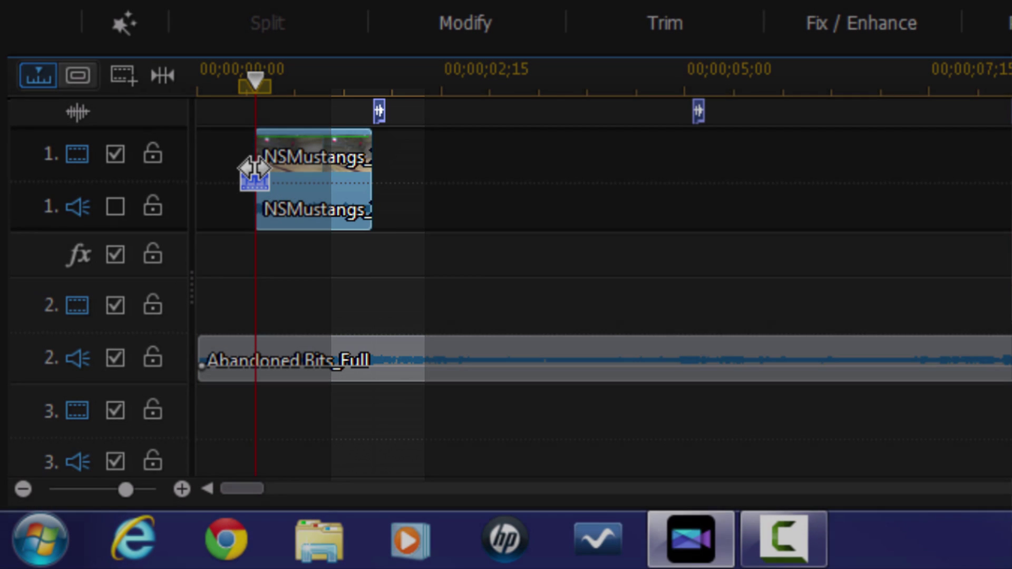
{"action": "left_click_drag", "start_coordinate": [254, 169], "coordinate": [194, 184]}
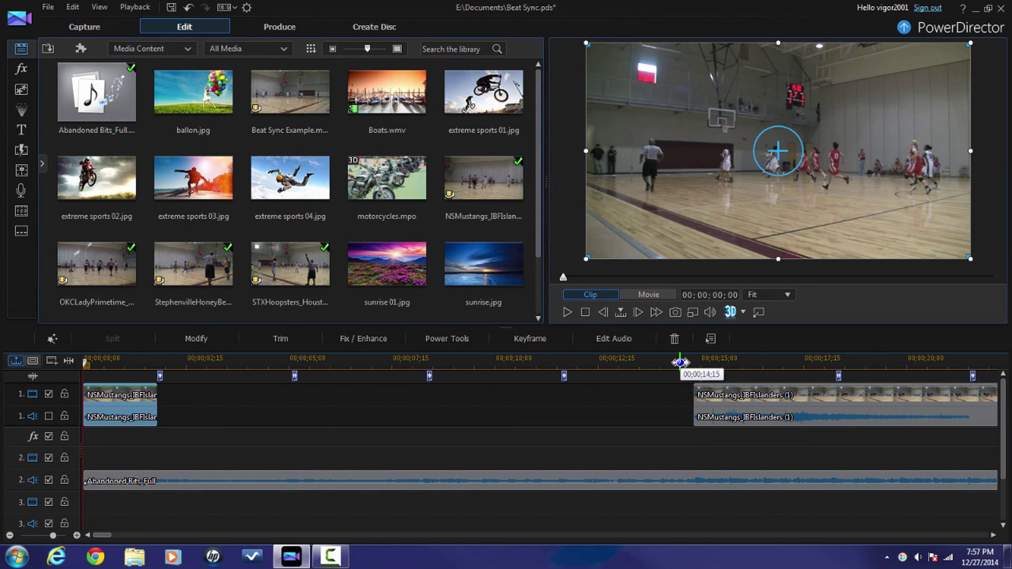
{"action": "left_click_drag", "start_coordinate": [680, 363], "coordinate": [724, 375]}
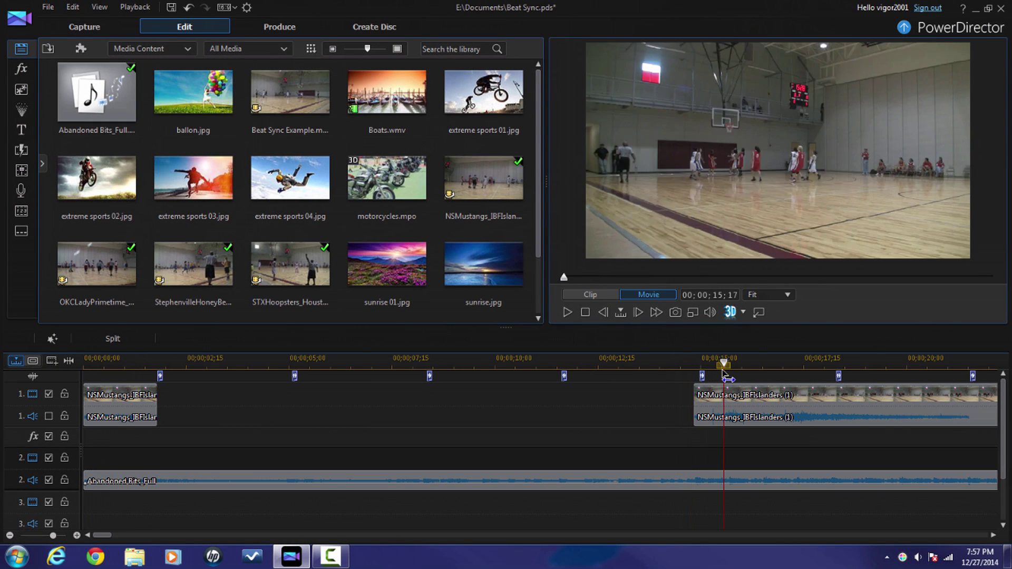
Step: Move a music beat marker on track 2 earlier to 00;00;01;13
{"action": "left_click", "coordinate": [723, 372]}
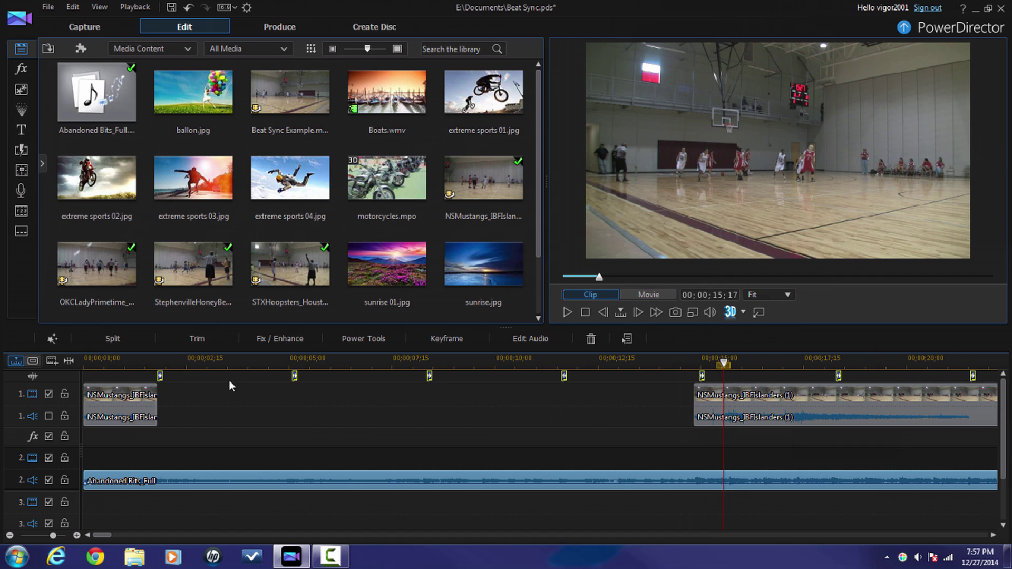
{"action": "left_click_drag", "start_coordinate": [160, 376], "coordinate": [136, 367]}
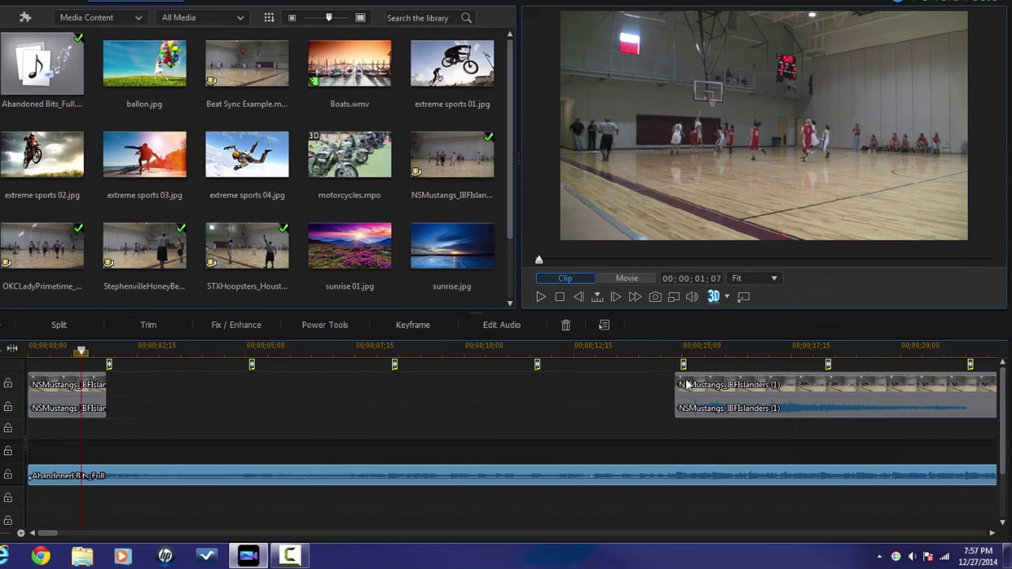
{"action": "left_click_drag", "start_coordinate": [724, 363], "coordinate": [747, 364]}
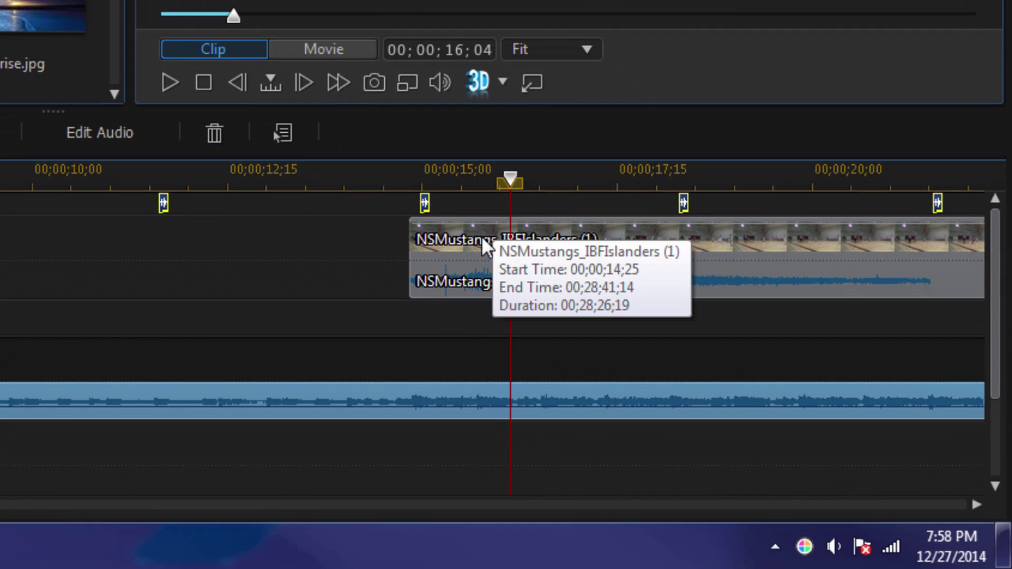
Step: Delete the extra NSMustangs clip with Remove and Fill Gap, then slide OKCLadyPrimetime to start at 2;25
{"action": "left_click", "coordinate": [465, 242]}
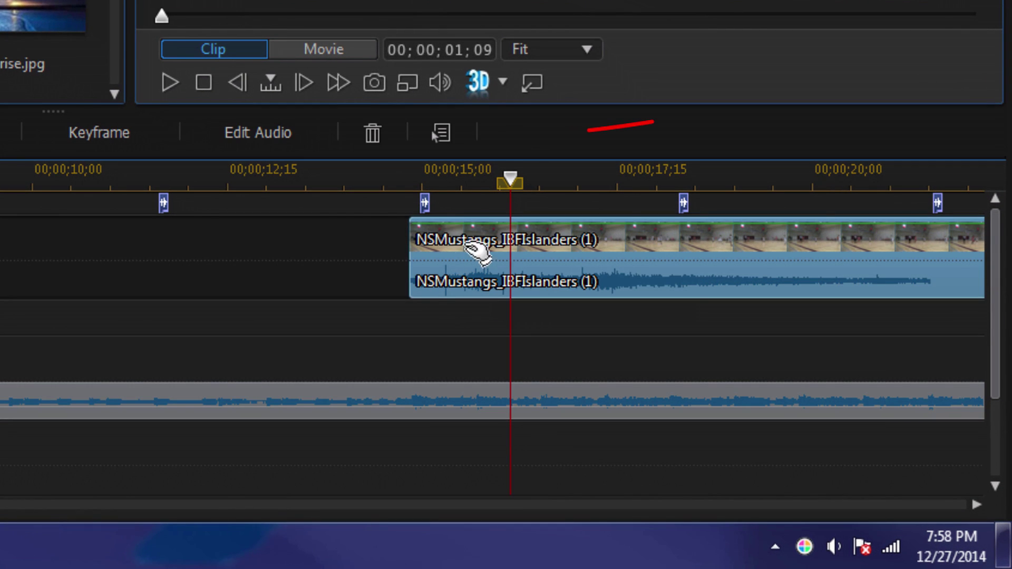
{"action": "left_click", "coordinate": [371, 134]}
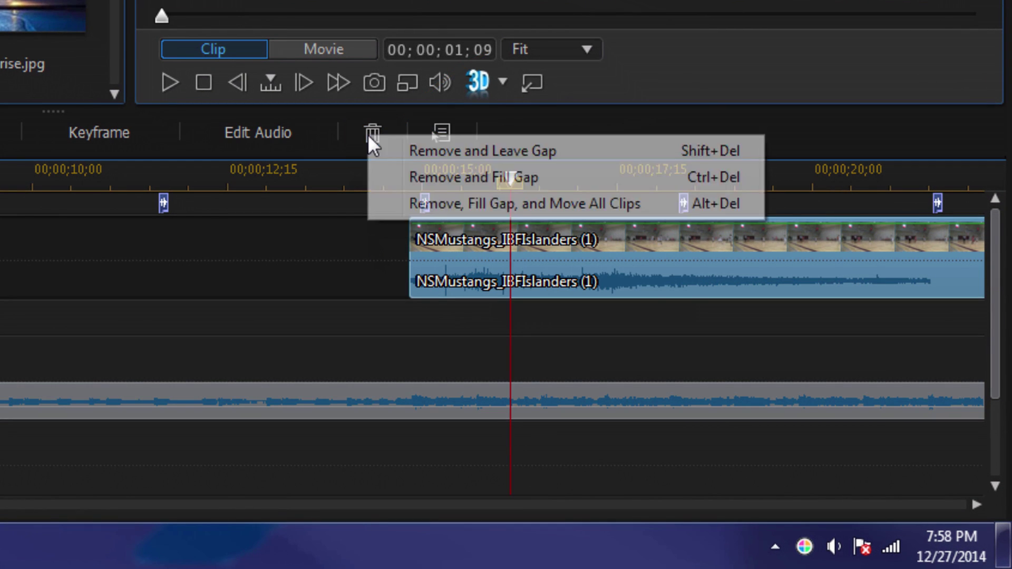
{"action": "left_click", "coordinate": [470, 176]}
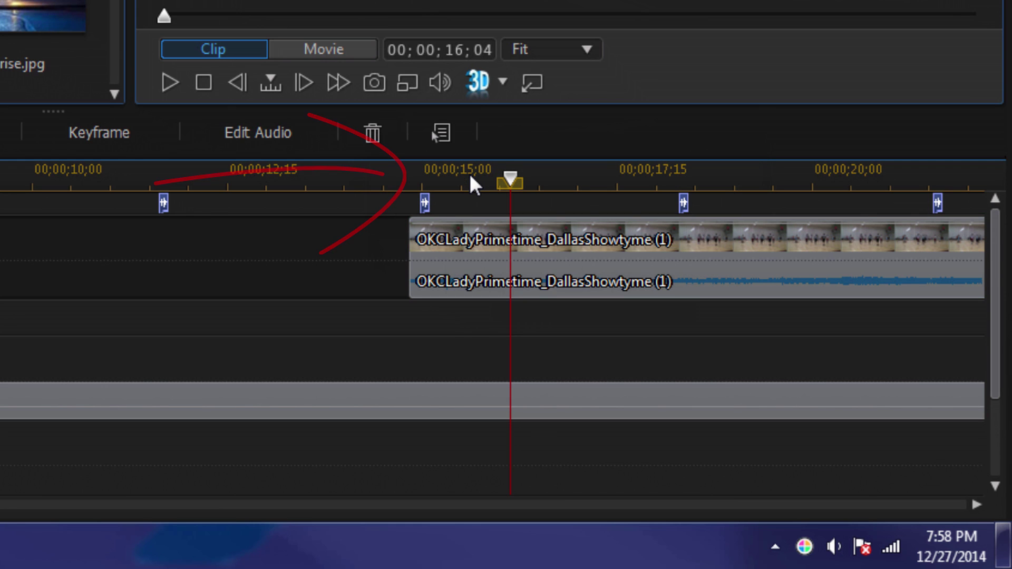
{"action": "left_click_drag", "start_coordinate": [598, 236], "coordinate": [306, 429]}
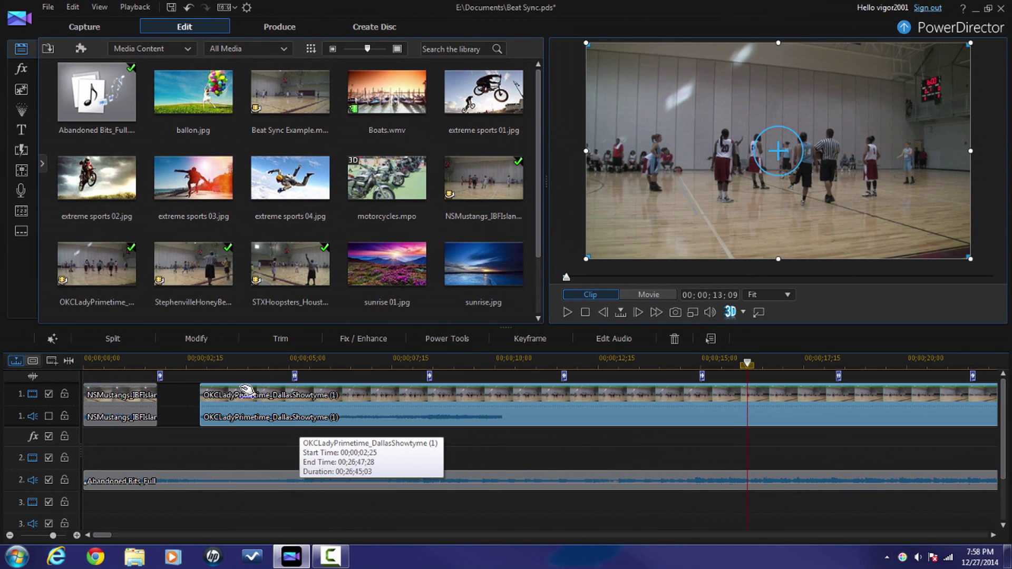
{"action": "left_click", "coordinate": [223, 364]}
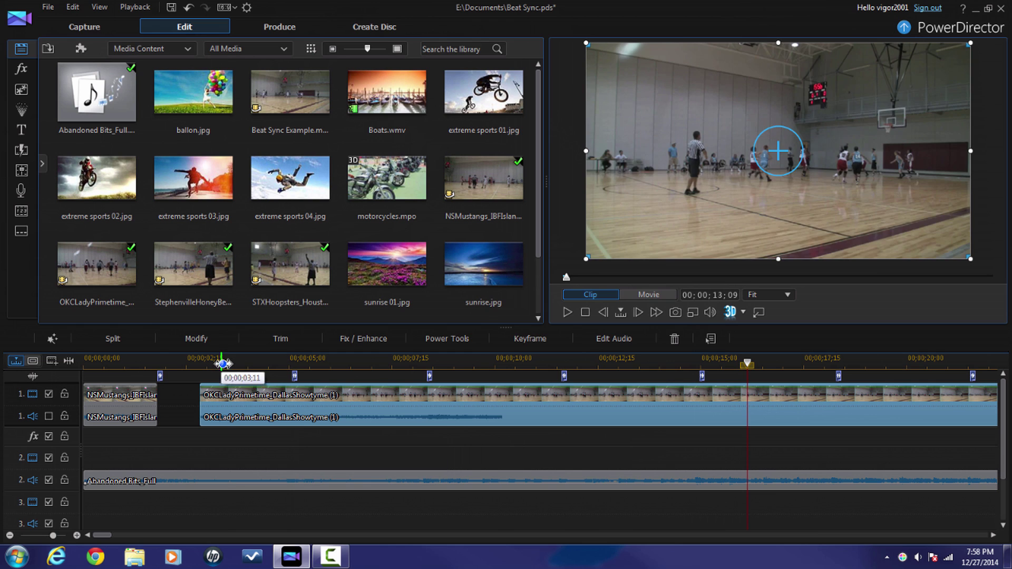
Step: Preview the OKCLadyPrimetime footage to find a cut point, then split the clip there
{"action": "left_click_drag", "start_coordinate": [223, 363], "coordinate": [833, 399]}
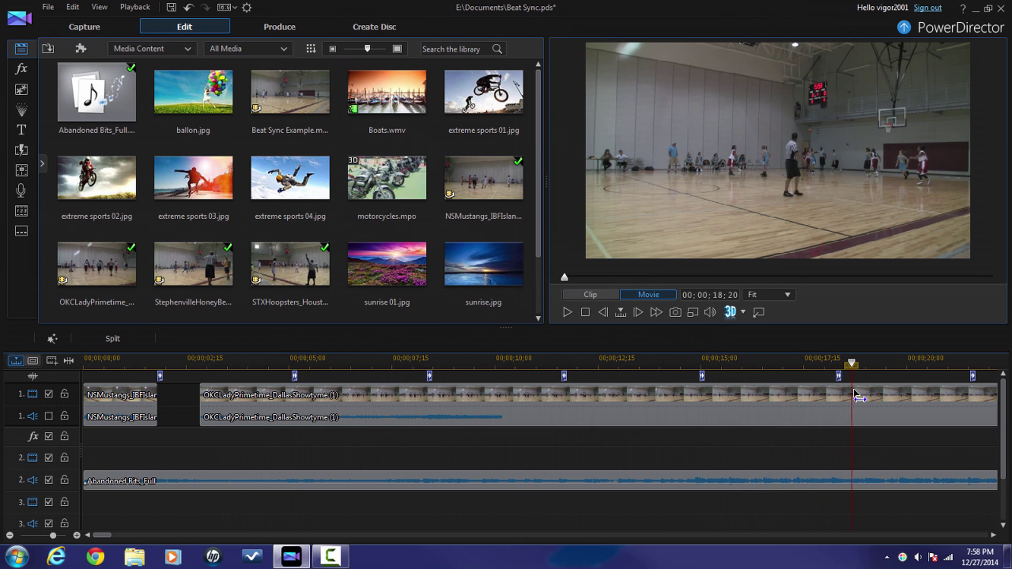
{"action": "left_click_drag", "start_coordinate": [907, 396], "coordinate": [949, 397]}
{"action": "left_click", "coordinate": [949, 396]}
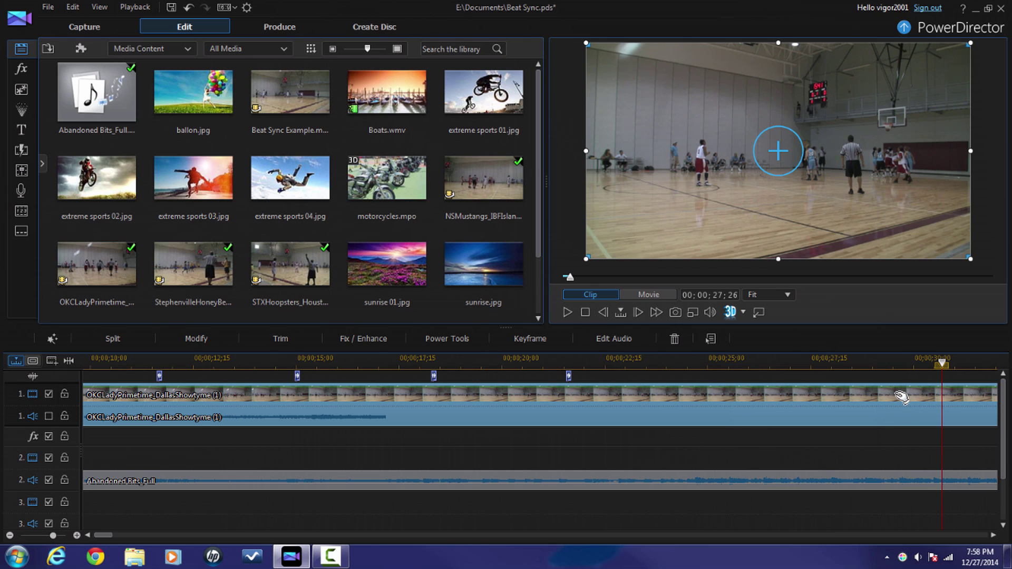
{"action": "left_click", "coordinate": [131, 343]}
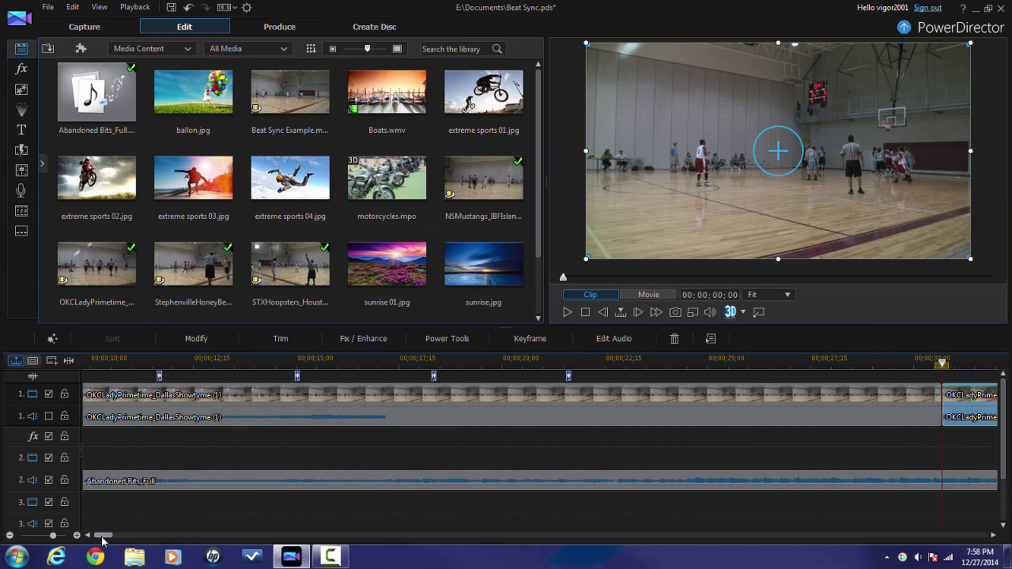
Step: Move OKCLadyPrimetime to 2;09 and trim it shorter twice using Trim and Move Clips
{"action": "left_click_drag", "start_coordinate": [103, 535], "coordinate": [92, 536]}
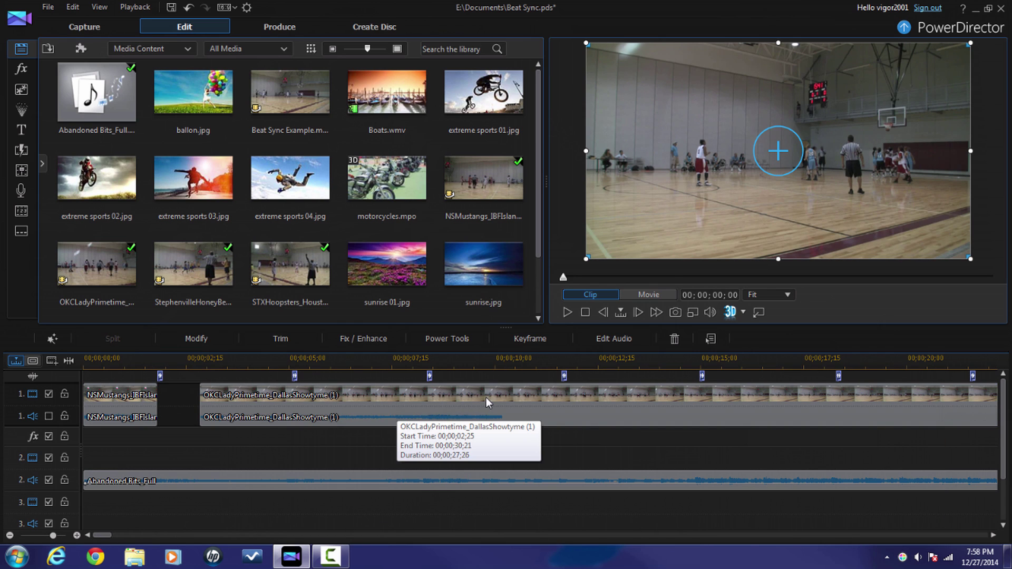
{"action": "left_click_drag", "start_coordinate": [486, 398], "coordinate": [357, 413]}
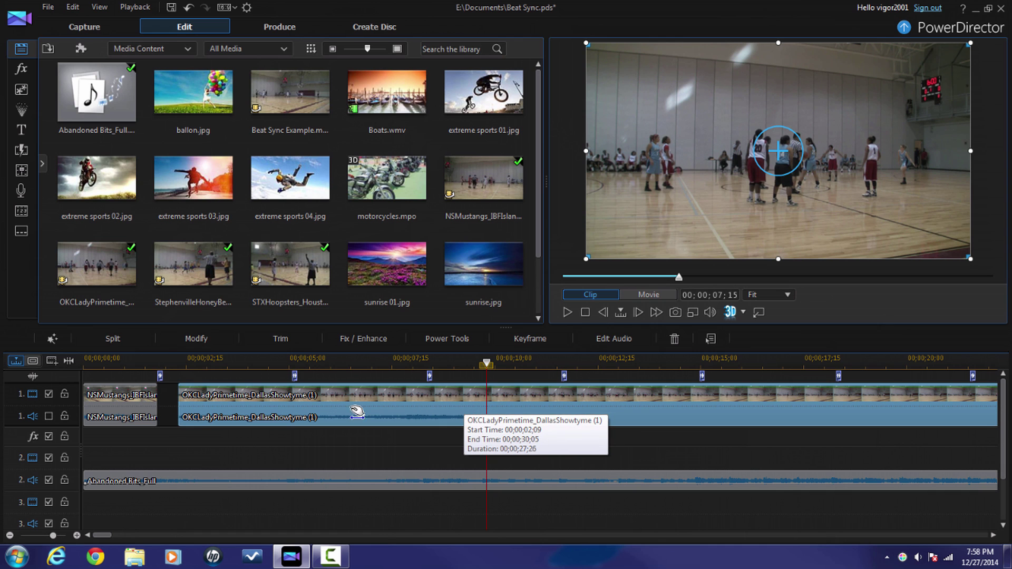
{"action": "left_click_drag", "start_coordinate": [181, 399], "coordinate": [896, 401]}
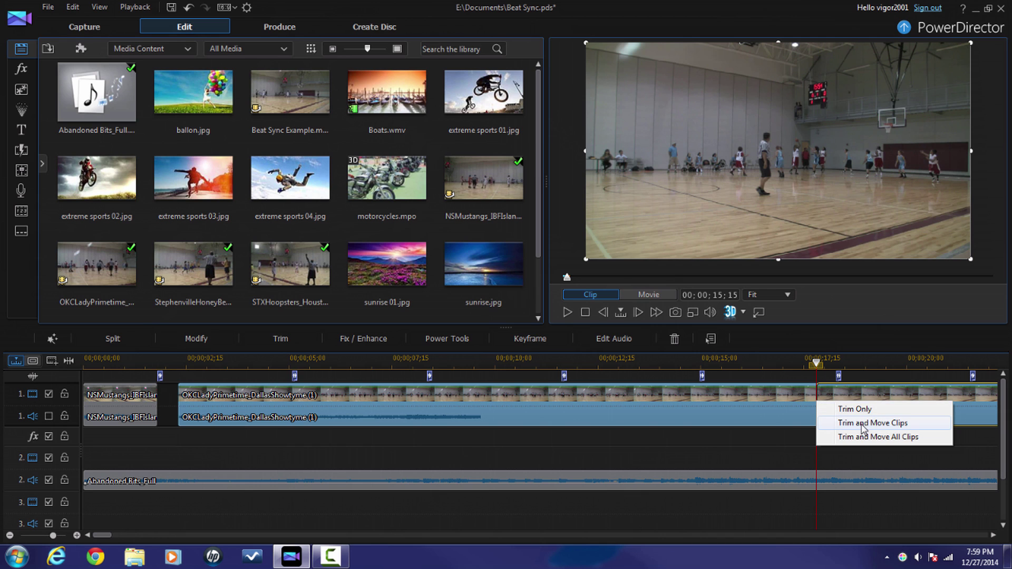
{"action": "left_click", "coordinate": [864, 423]}
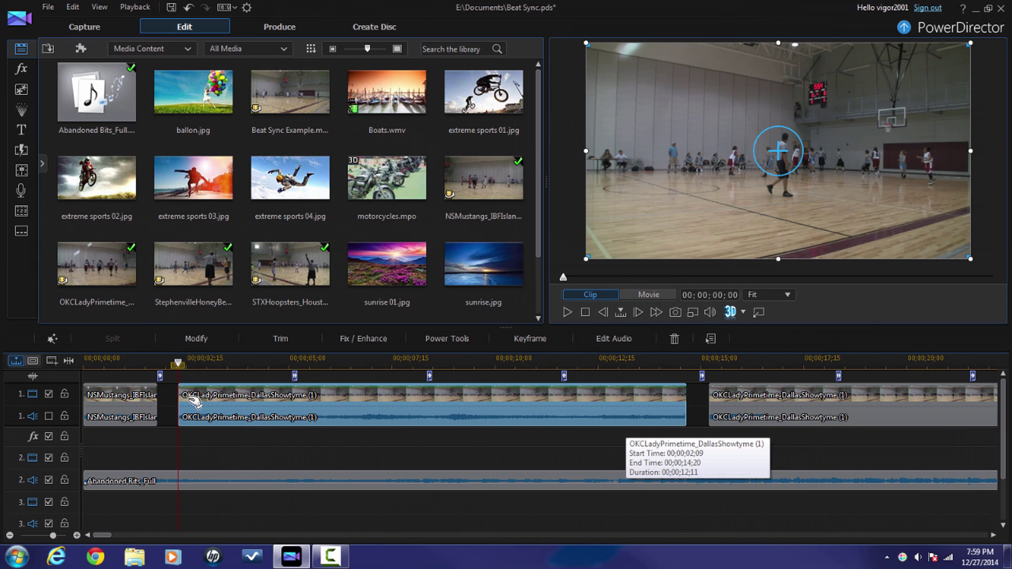
{"action": "left_click_drag", "start_coordinate": [180, 402], "coordinate": [612, 408]}
{"action": "left_click", "coordinate": [663, 427]}
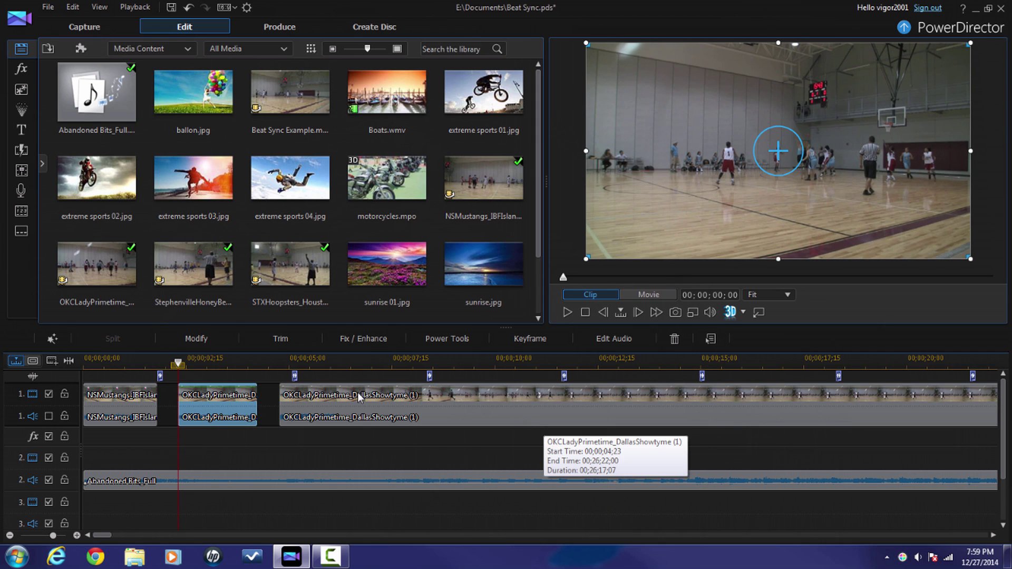
Step: Shift the leftover OKCLadyPrimetime piece right and extend the short piece to meet NSMustangs
{"action": "left_click_drag", "start_coordinate": [359, 396], "coordinate": [427, 404]}
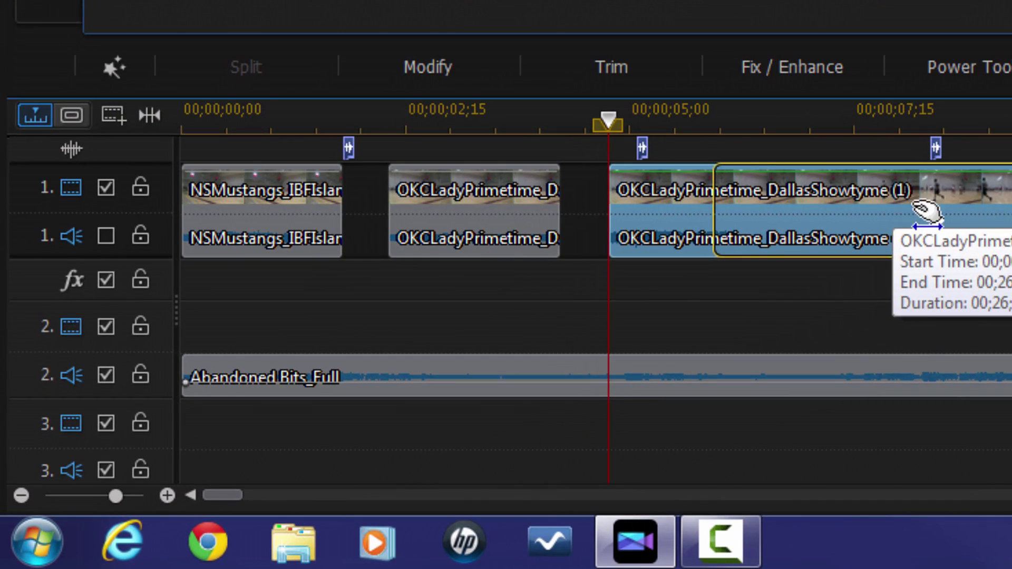
{"action": "left_click_drag", "start_coordinate": [928, 211], "coordinate": [960, 217]}
{"action": "left_click", "coordinate": [527, 191]}
{"action": "left_click_drag", "start_coordinate": [527, 191], "coordinate": [551, 198]}
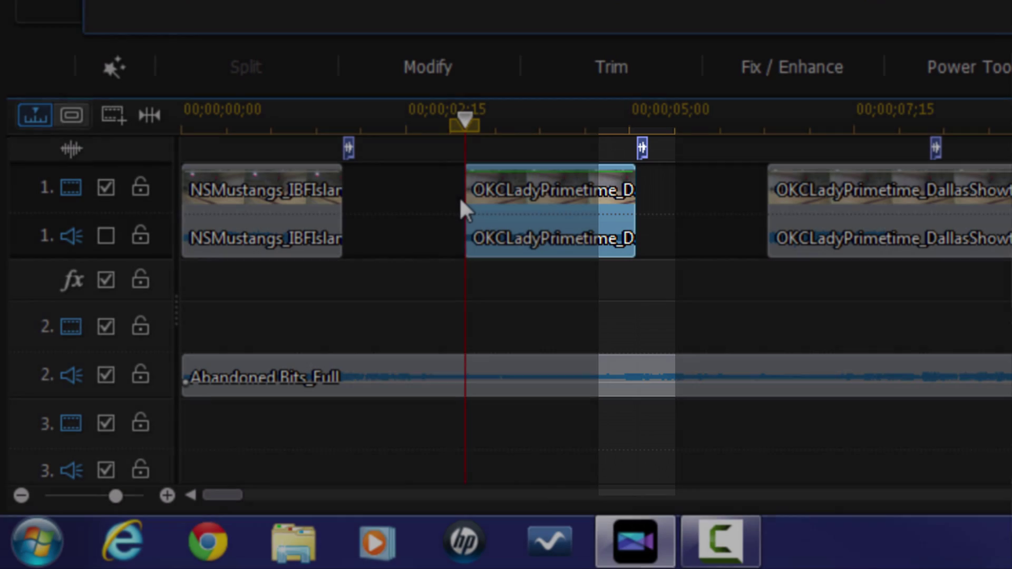
{"action": "left_click_drag", "start_coordinate": [468, 197], "coordinate": [350, 199]}
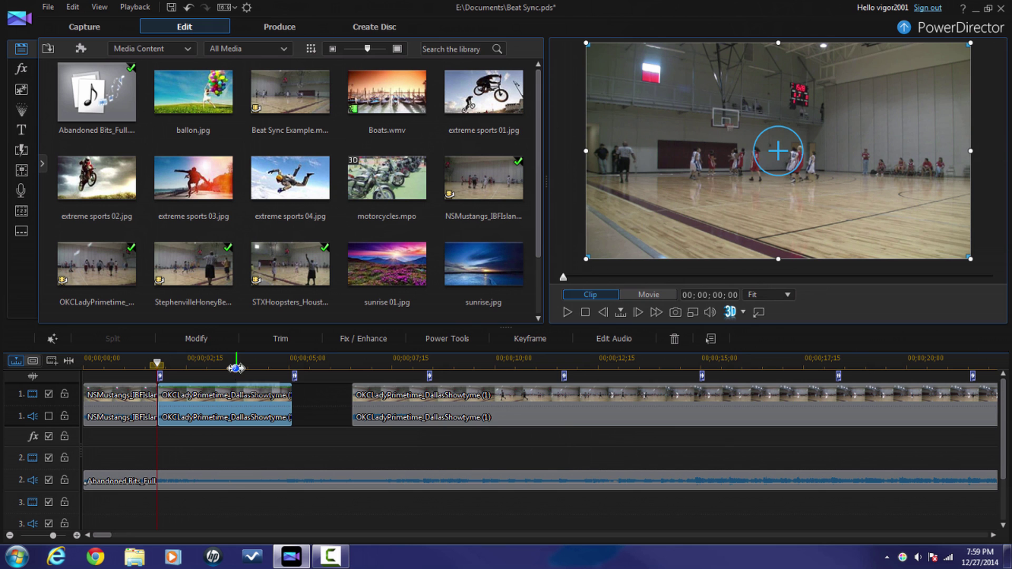
{"action": "left_click_drag", "start_coordinate": [193, 263], "coordinate": [614, 408]}
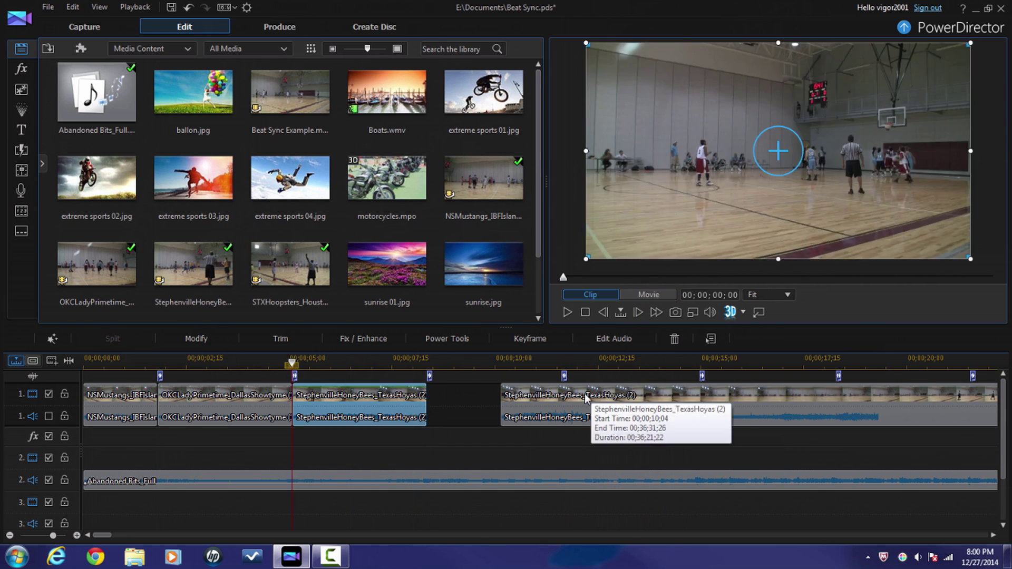
Step: Place STXHoopsters after StephenvilleHoneyBees, trimmed to start at 8;22 and end near 00;00;11;19
{"action": "left_click_drag", "start_coordinate": [984, 393], "coordinate": [944, 395]}
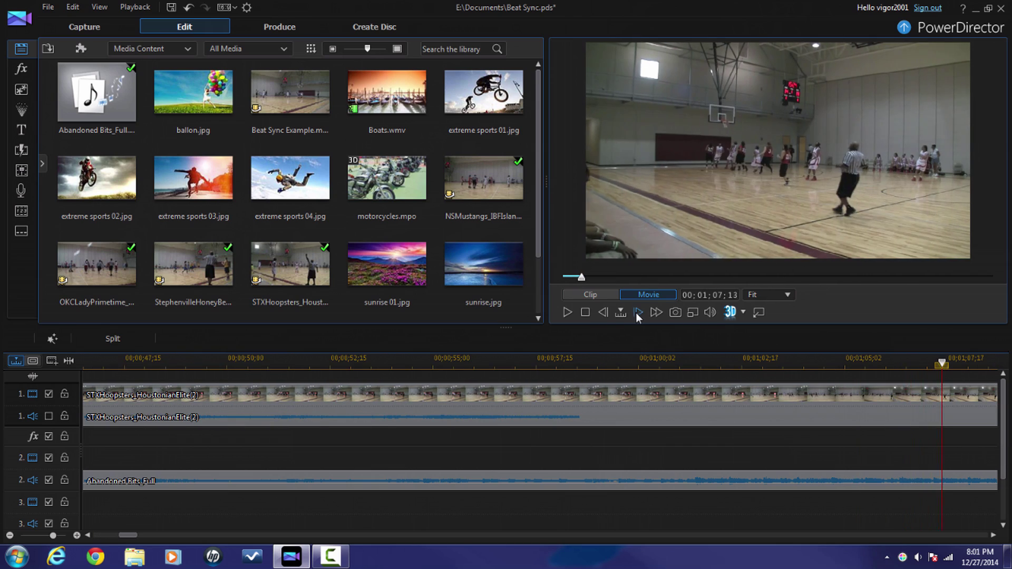
{"action": "left_click_drag", "start_coordinate": [682, 434], "coordinate": [486, 399]}
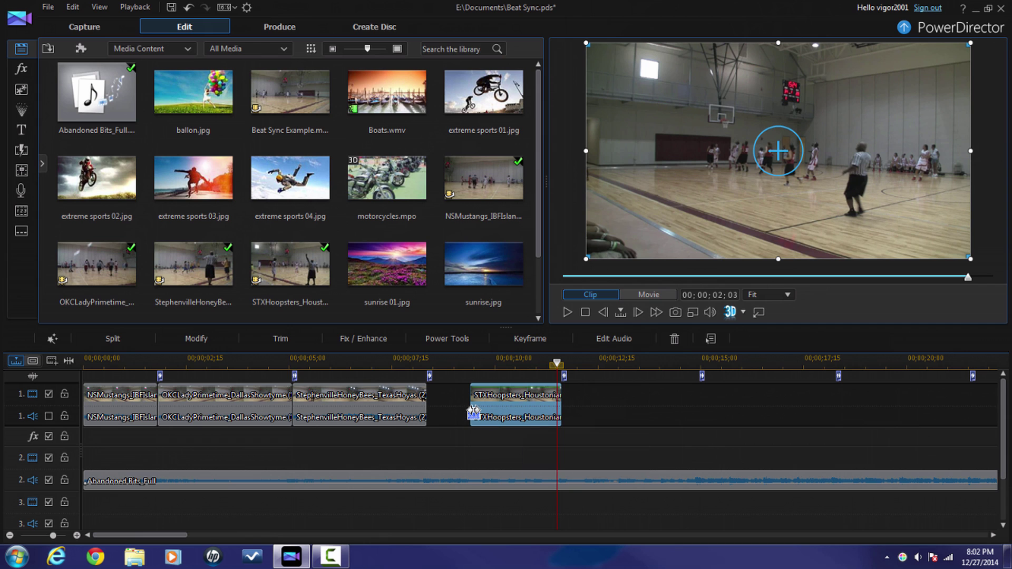
{"action": "left_click_drag", "start_coordinate": [471, 416], "coordinate": [428, 416]}
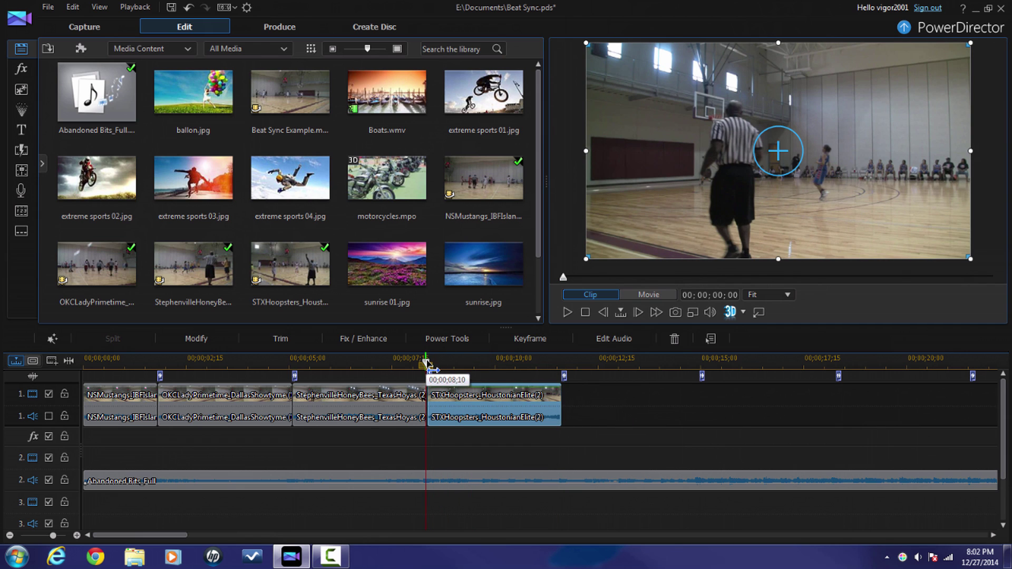
{"action": "left_click_drag", "start_coordinate": [427, 364], "coordinate": [46, 375]}
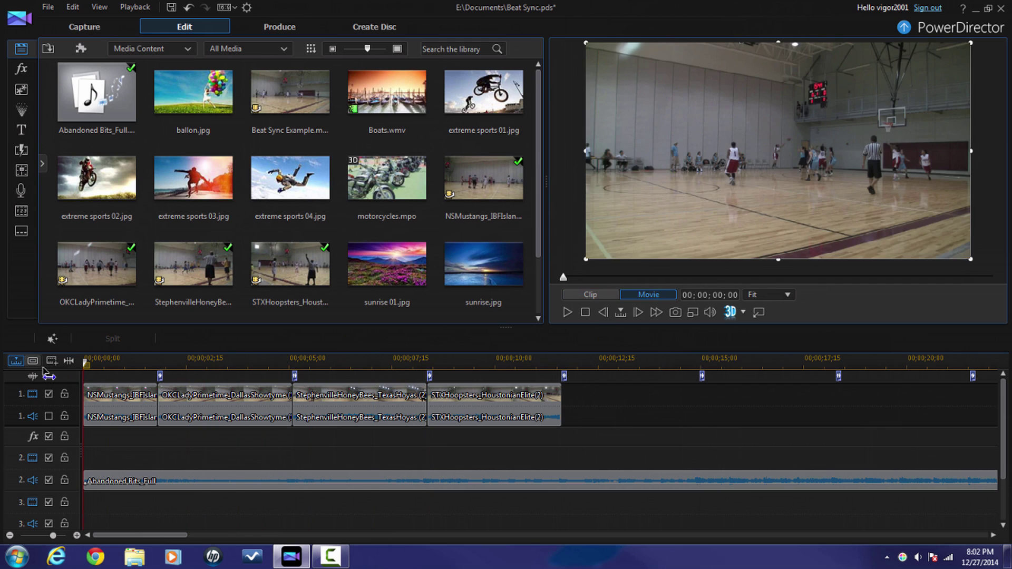
{"action": "left_click", "coordinate": [120, 406]}
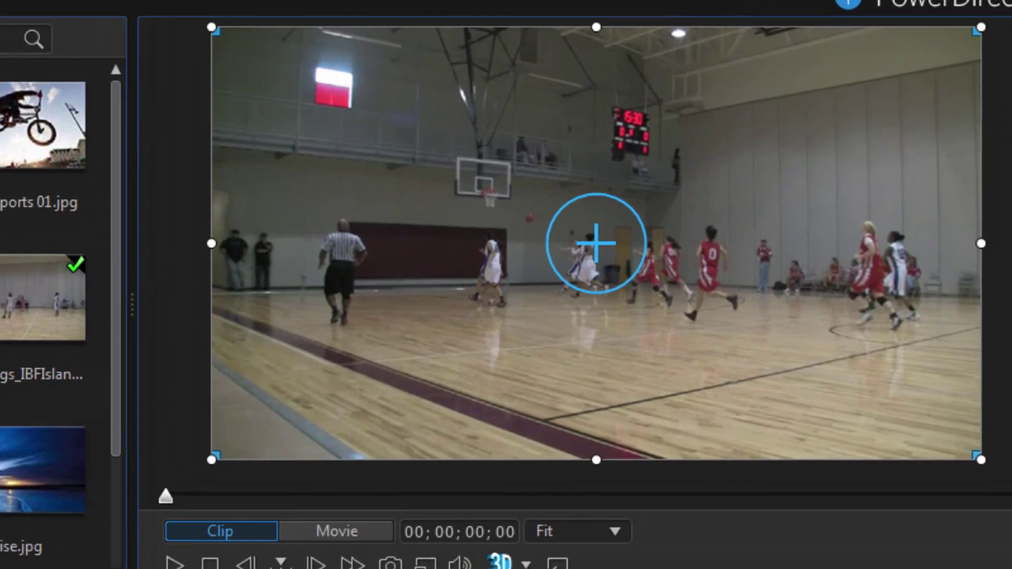